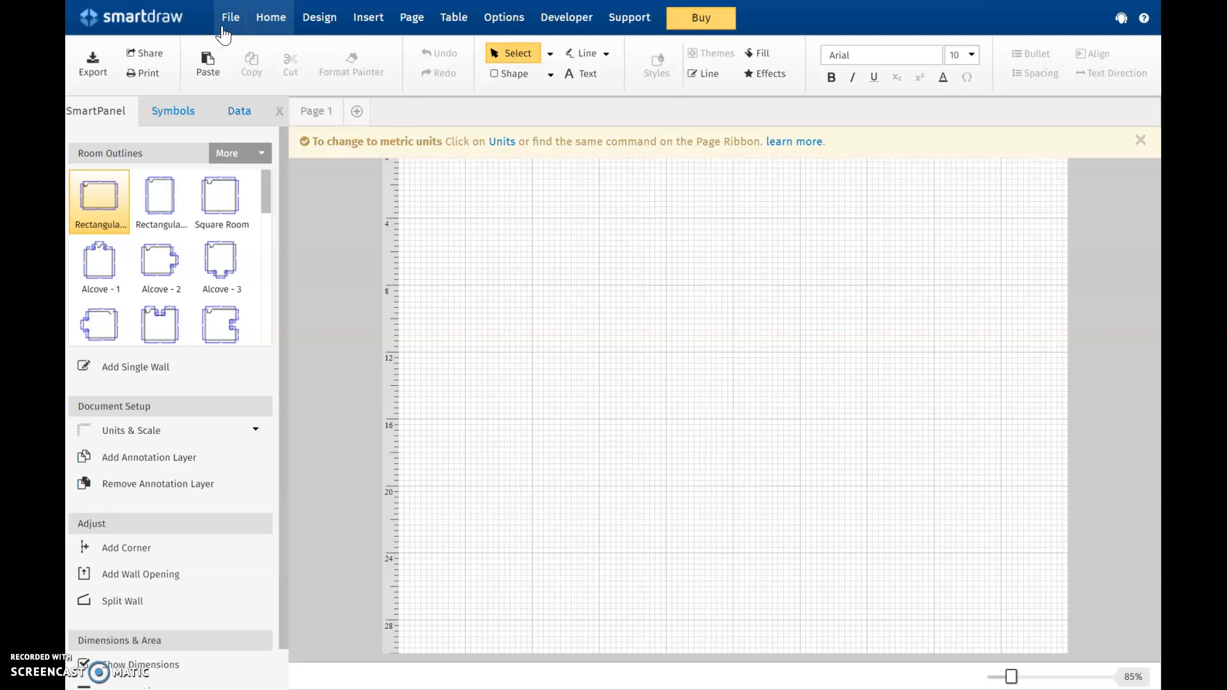
Step: Import the picture "2 lane intersection" from the desktop onto the page
{"action": "left_click", "coordinate": [222, 29]}
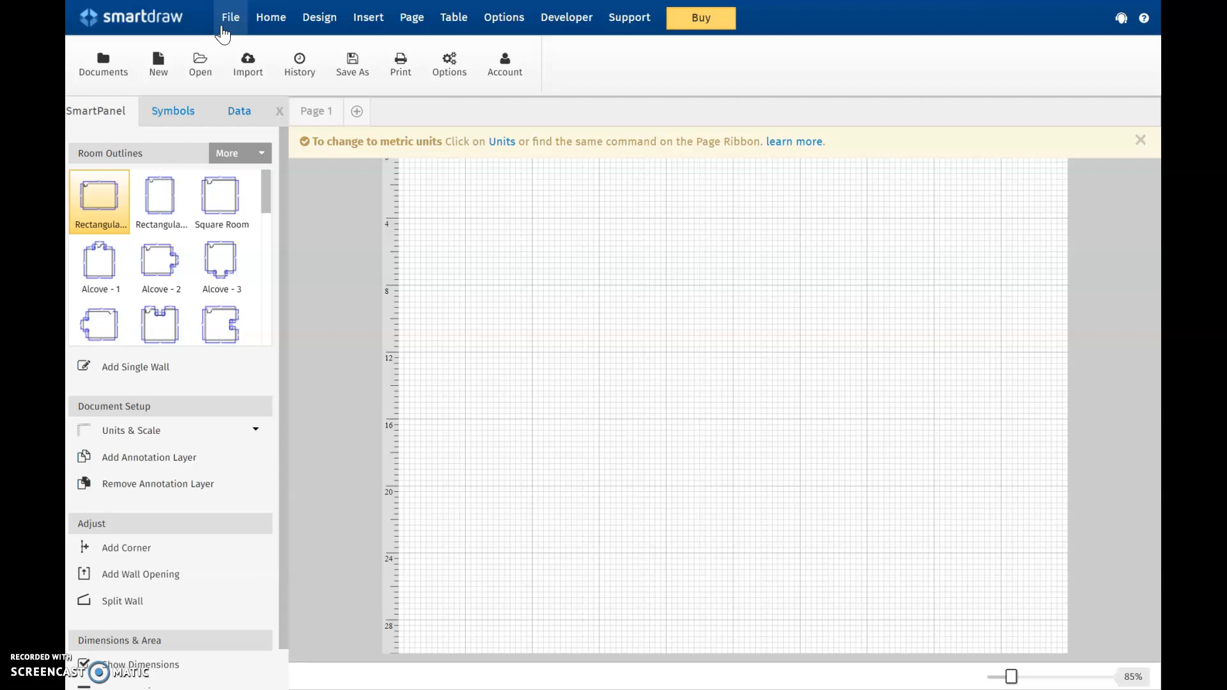
{"action": "left_click", "coordinate": [268, 24]}
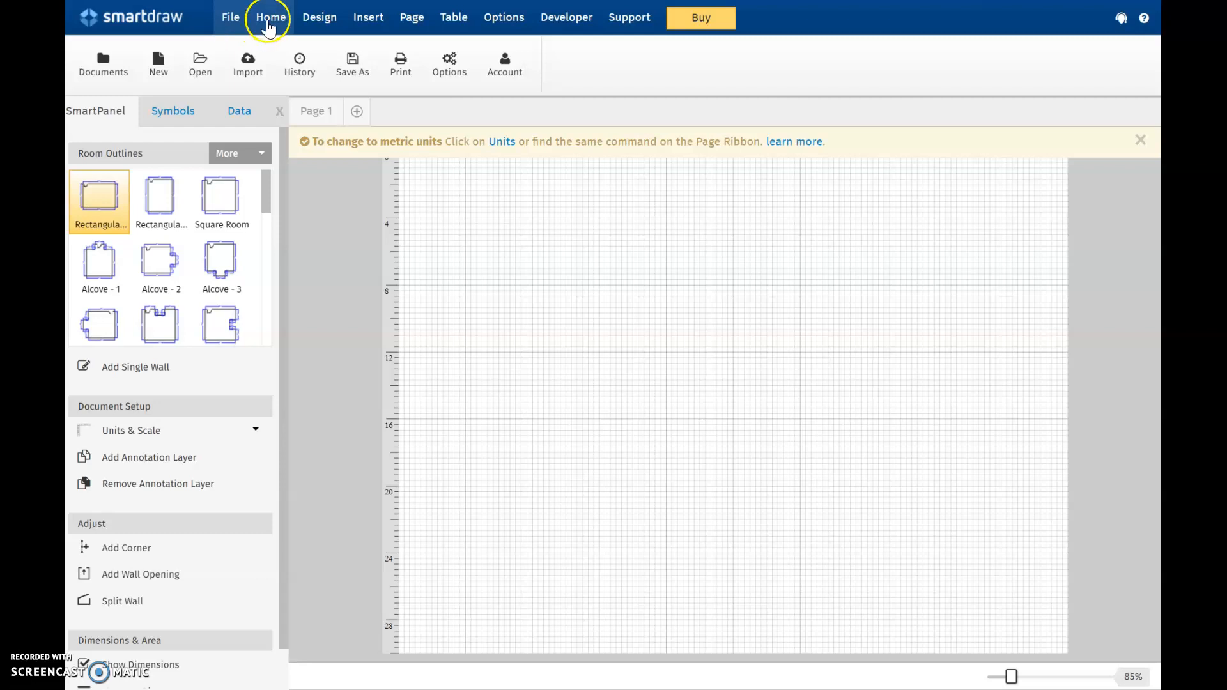
{"action": "left_click", "coordinate": [367, 26]}
{"action": "left_click", "coordinate": [116, 70]}
{"action": "left_click", "coordinate": [451, 347]}
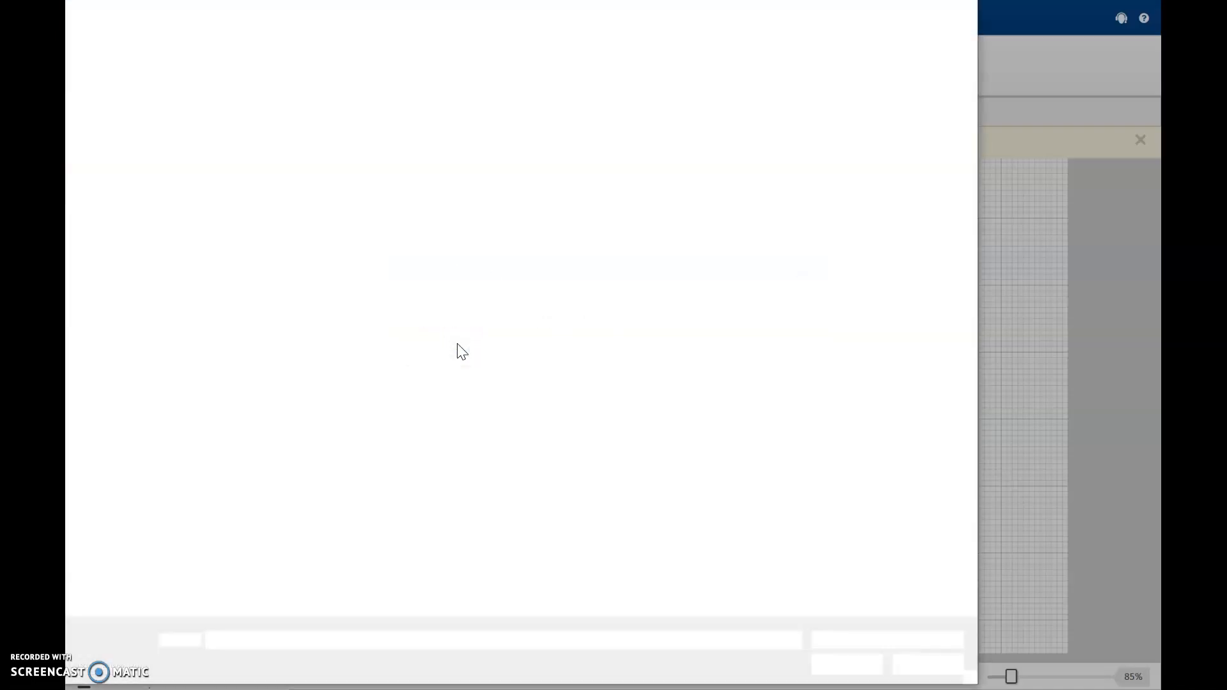
{"action": "left_click", "coordinate": [323, 67]}
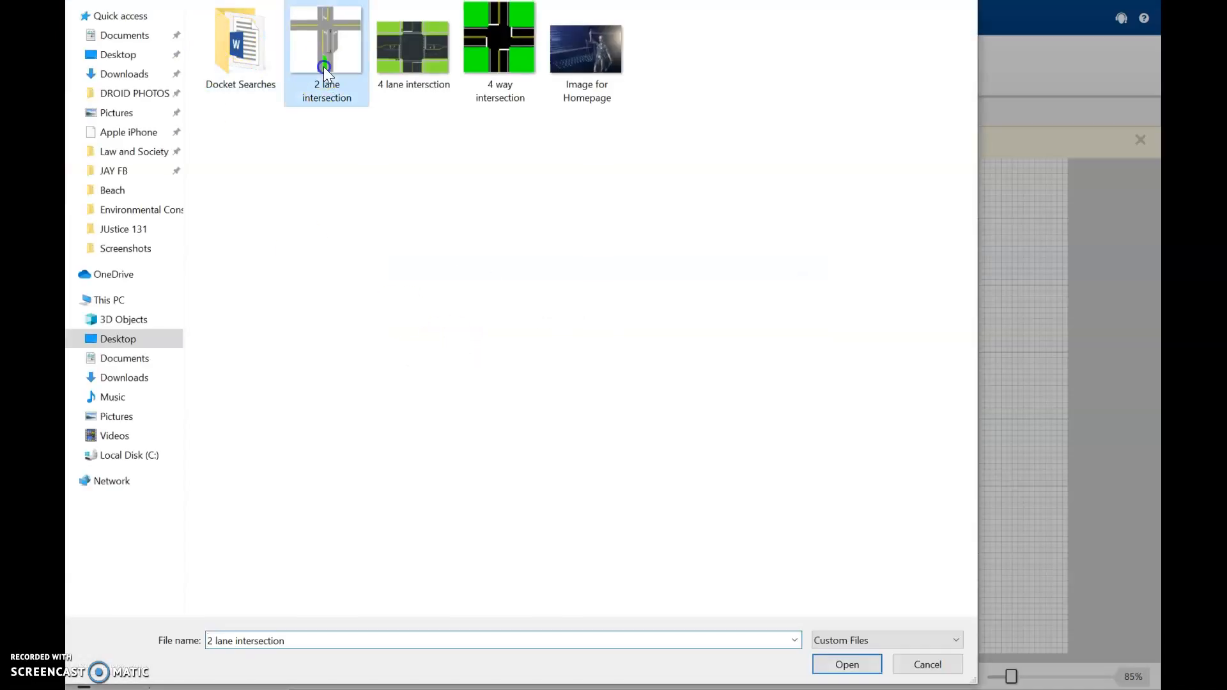
{"action": "left_click", "coordinate": [841, 664]}
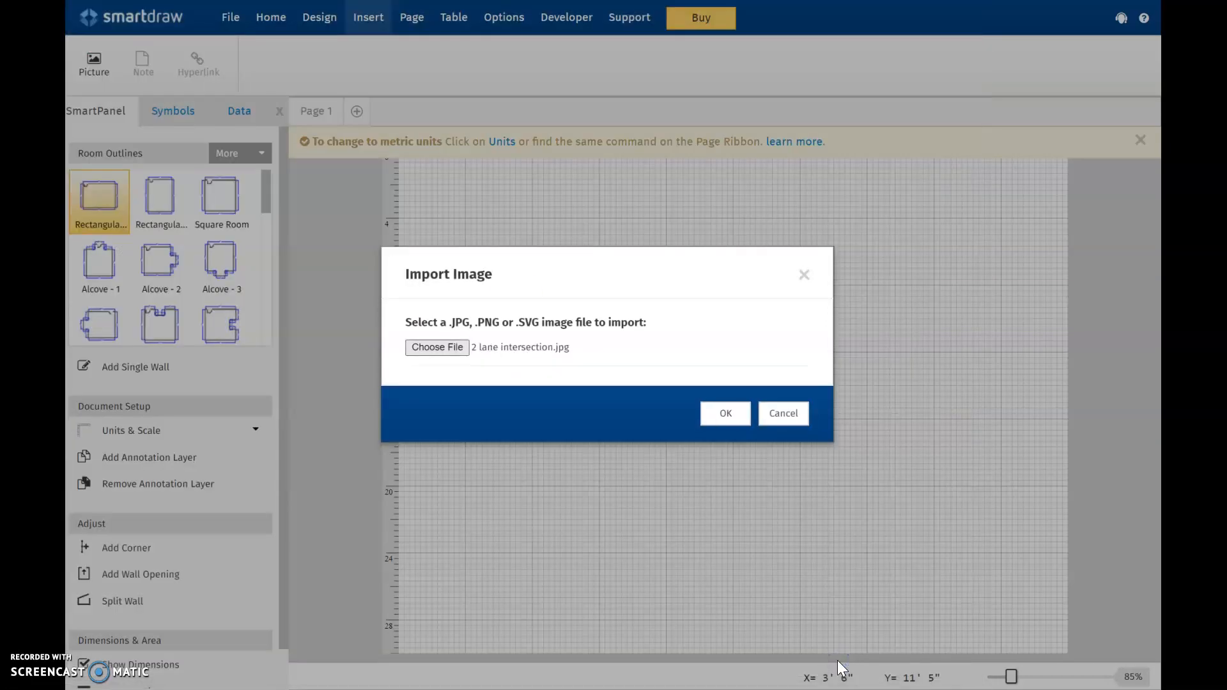
{"action": "left_click", "coordinate": [724, 413]}
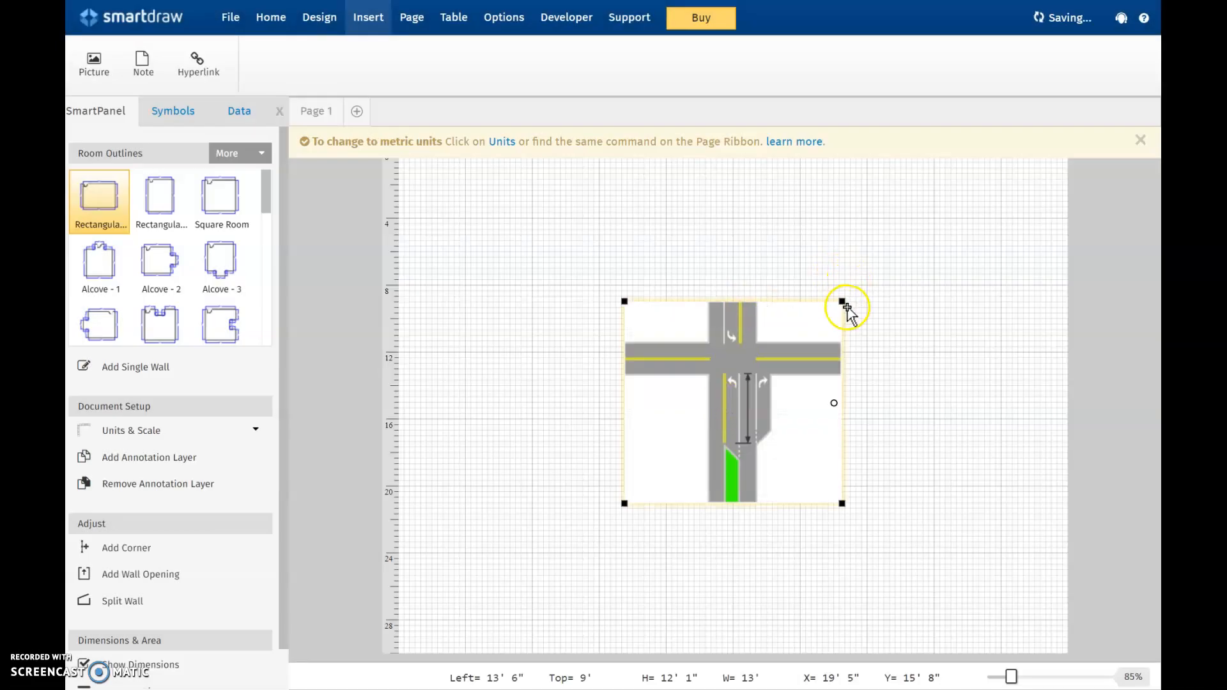
Step: Enlarge the intersection picture to about 28 ft wide by 26 ft 1 in high, placed near the page's upper-left corner
{"action": "left_click_drag", "start_coordinate": [843, 302], "coordinate": [1012, 173]}
{"action": "left_click_drag", "start_coordinate": [682, 274], "coordinate": [491, 356]}
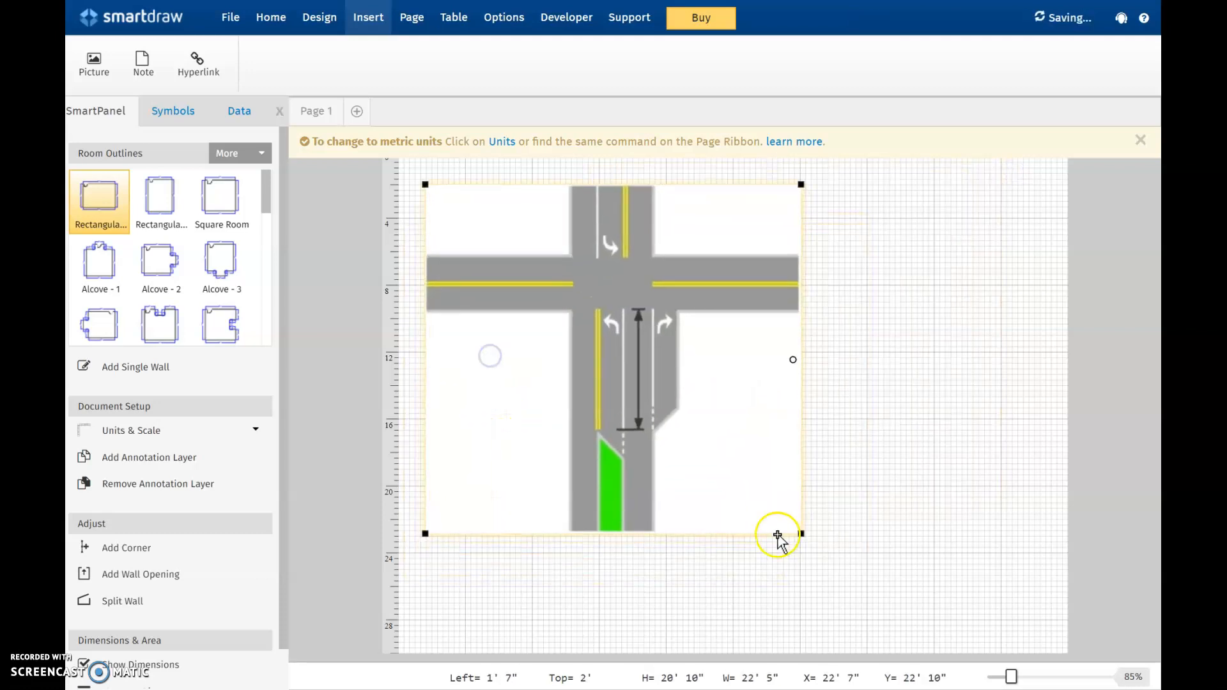
{"action": "left_click_drag", "start_coordinate": [799, 535], "coordinate": [893, 586]}
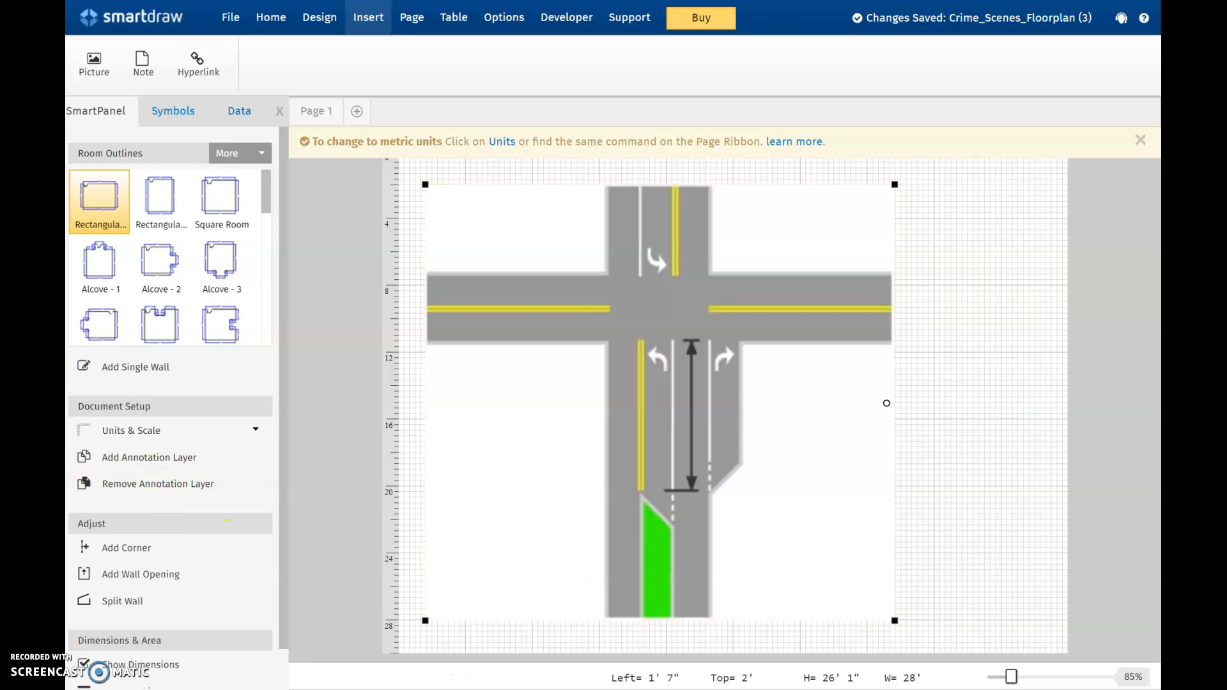
Step: Add the North Pointer symbol from the Crime Scene library southwest of the intersection, enlarged to about 2 ft 8 in by 5 ft 10 in
{"action": "mouse_move", "coordinate": [48, 221]}
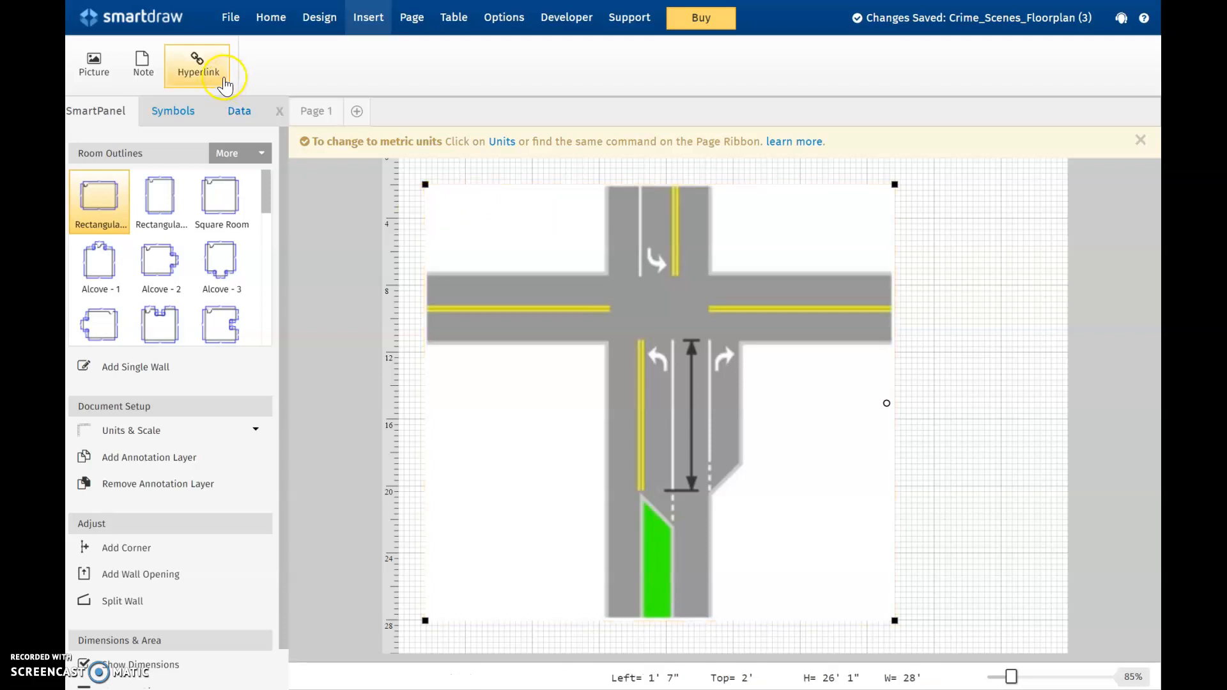
{"action": "left_click", "coordinate": [181, 119]}
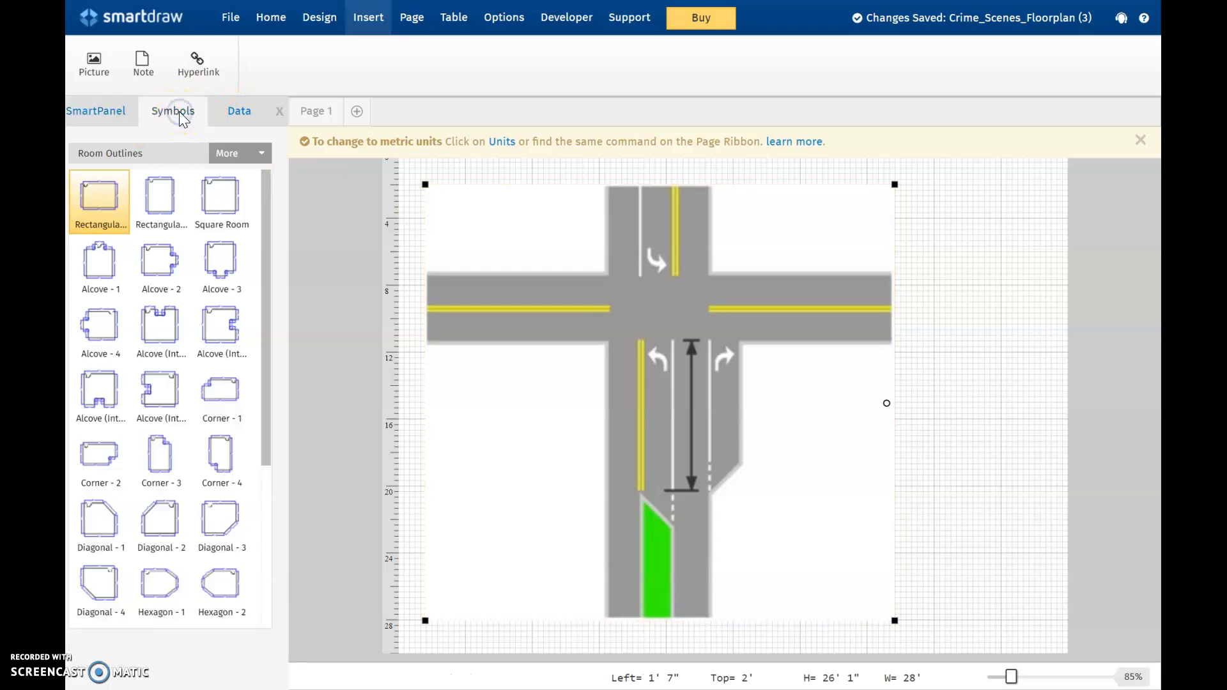
{"action": "left_click", "coordinate": [236, 159]}
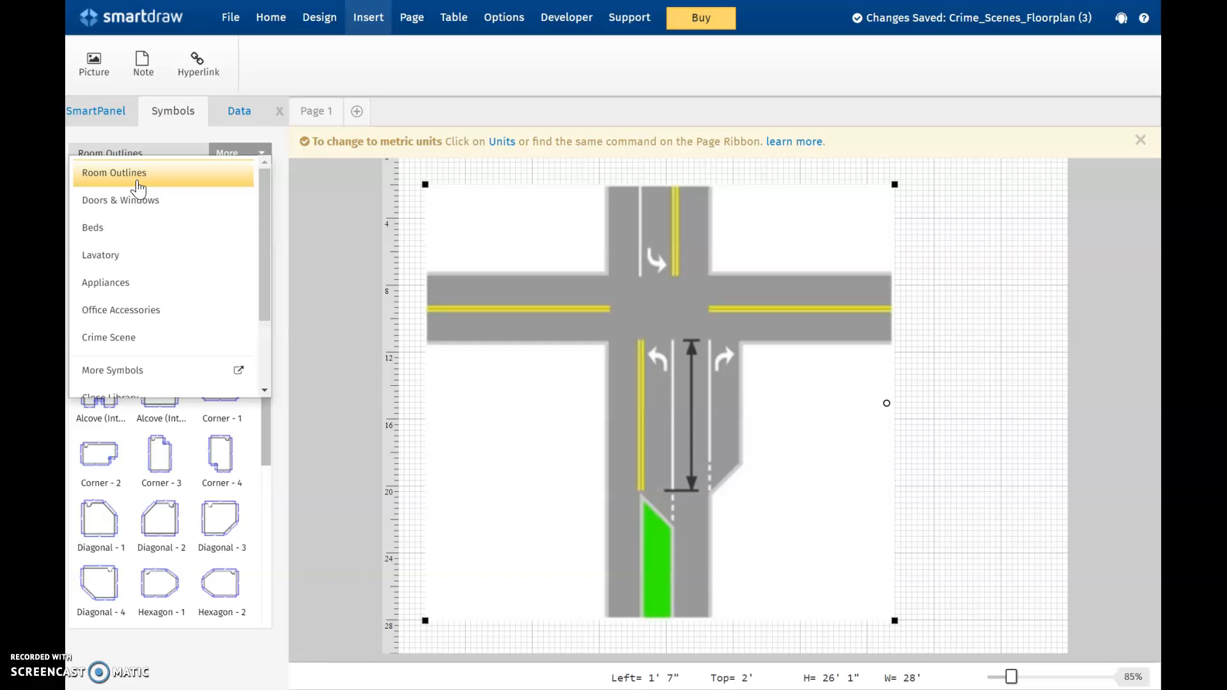
{"action": "left_click", "coordinate": [102, 347]}
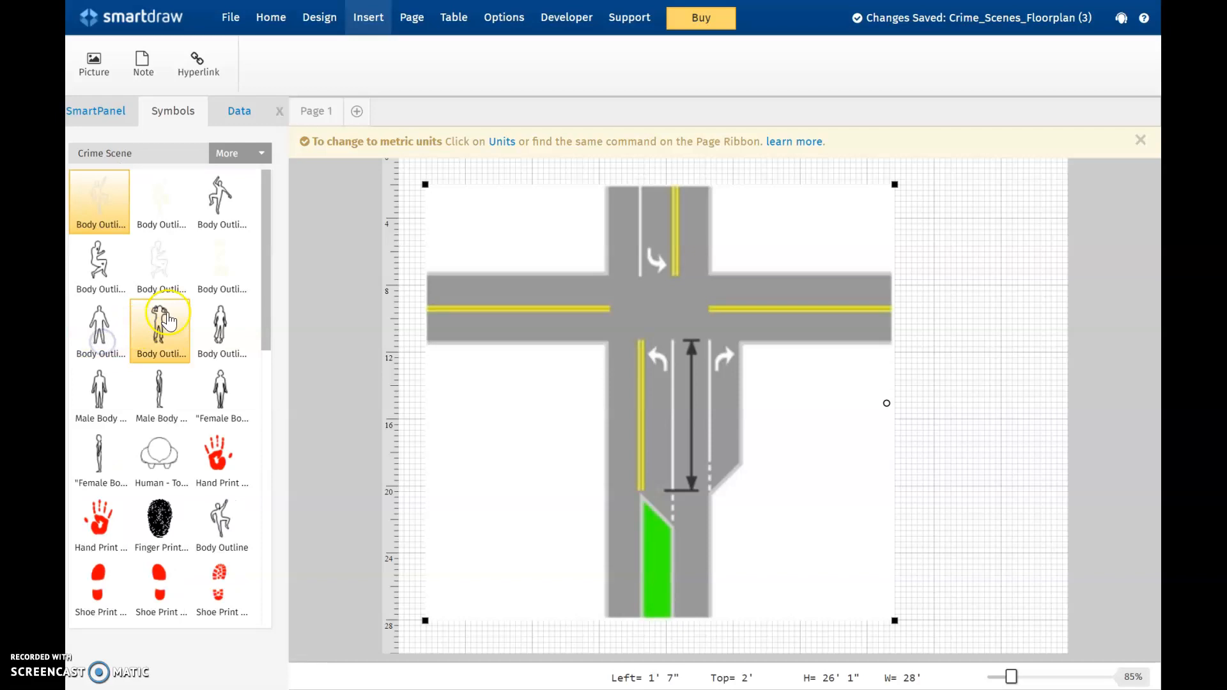
{"action": "left_click_drag", "start_coordinate": [266, 258], "coordinate": [277, 425]}
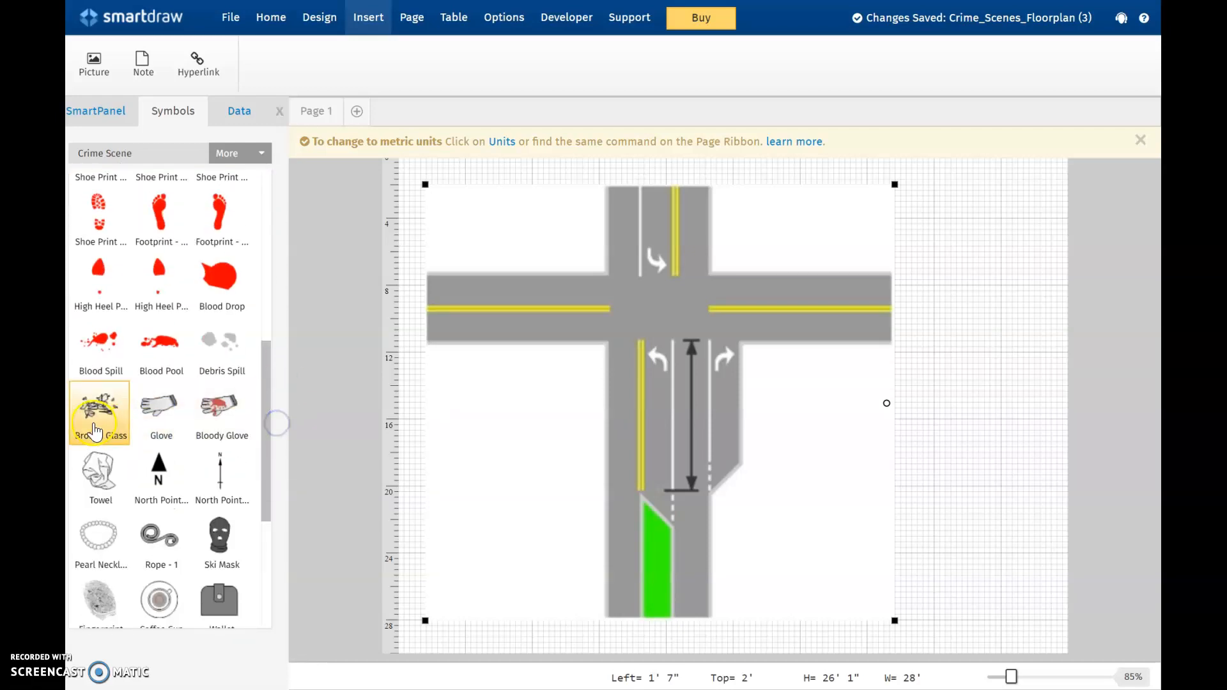
{"action": "left_click", "coordinate": [164, 481]}
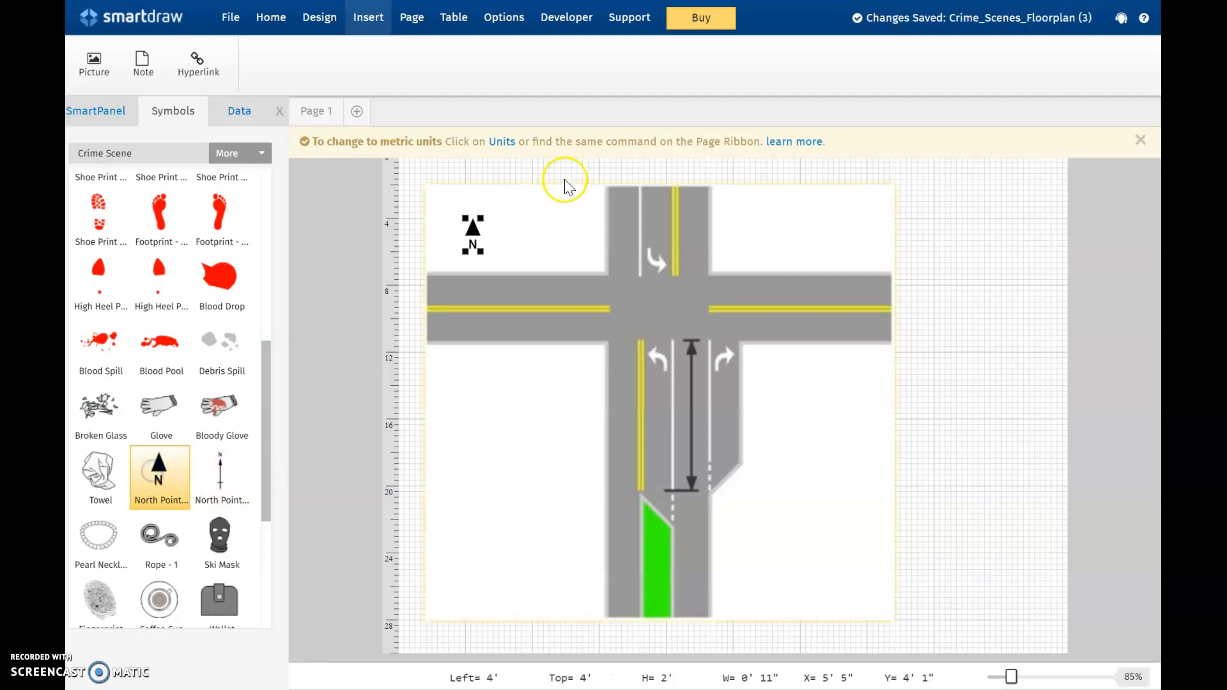
{"action": "left_click_drag", "start_coordinate": [472, 234], "coordinate": [513, 486]}
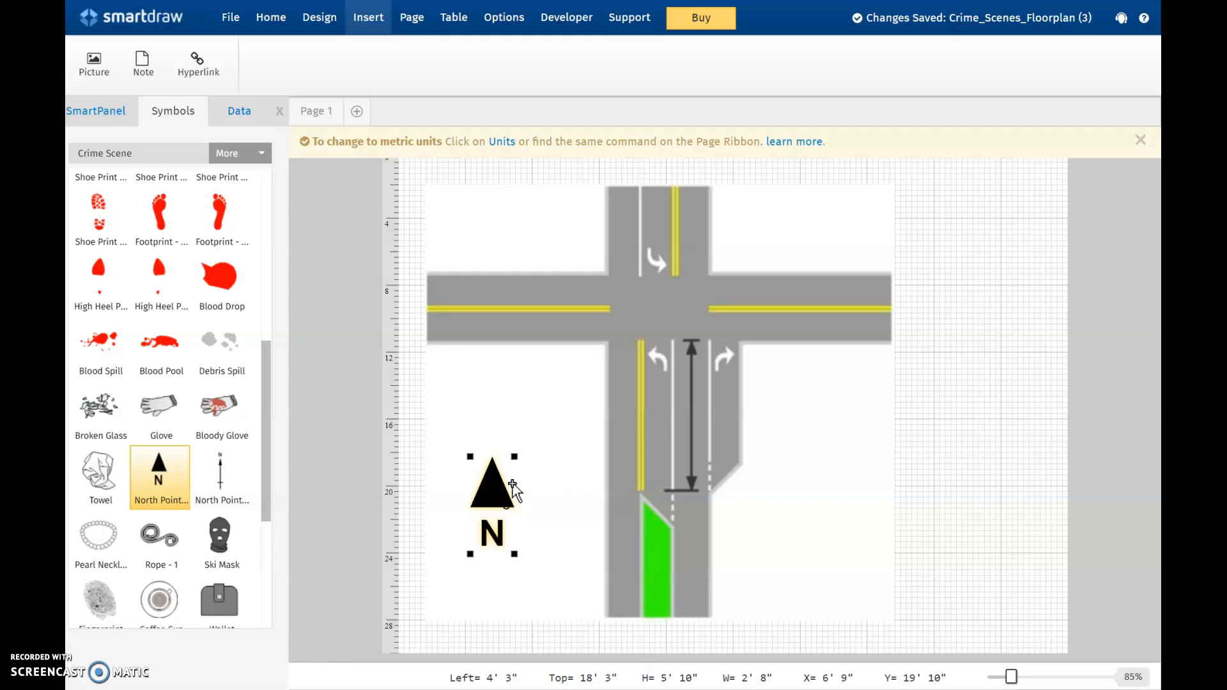
{"action": "left_click", "coordinate": [349, 337]}
Step: Load the second Vehicle Diagram library from the full symbol collection and close the symbol browser
{"action": "left_click_drag", "start_coordinate": [266, 402], "coordinate": [255, 232]}
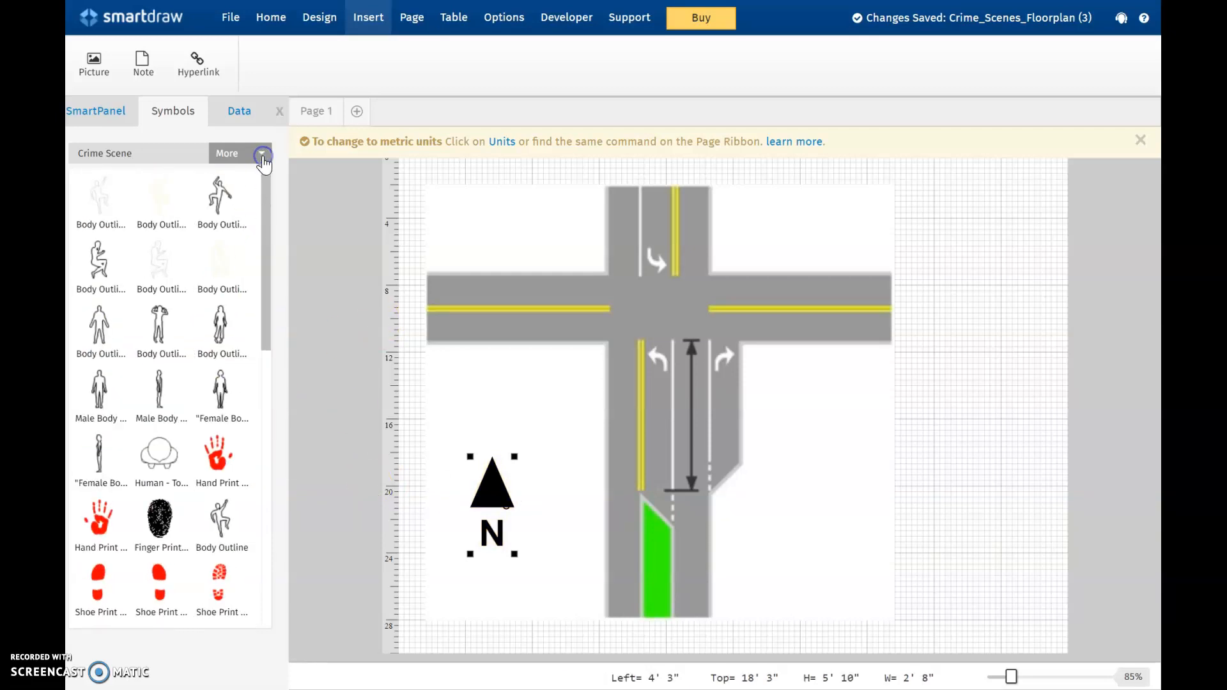
{"action": "left_click", "coordinate": [229, 155]}
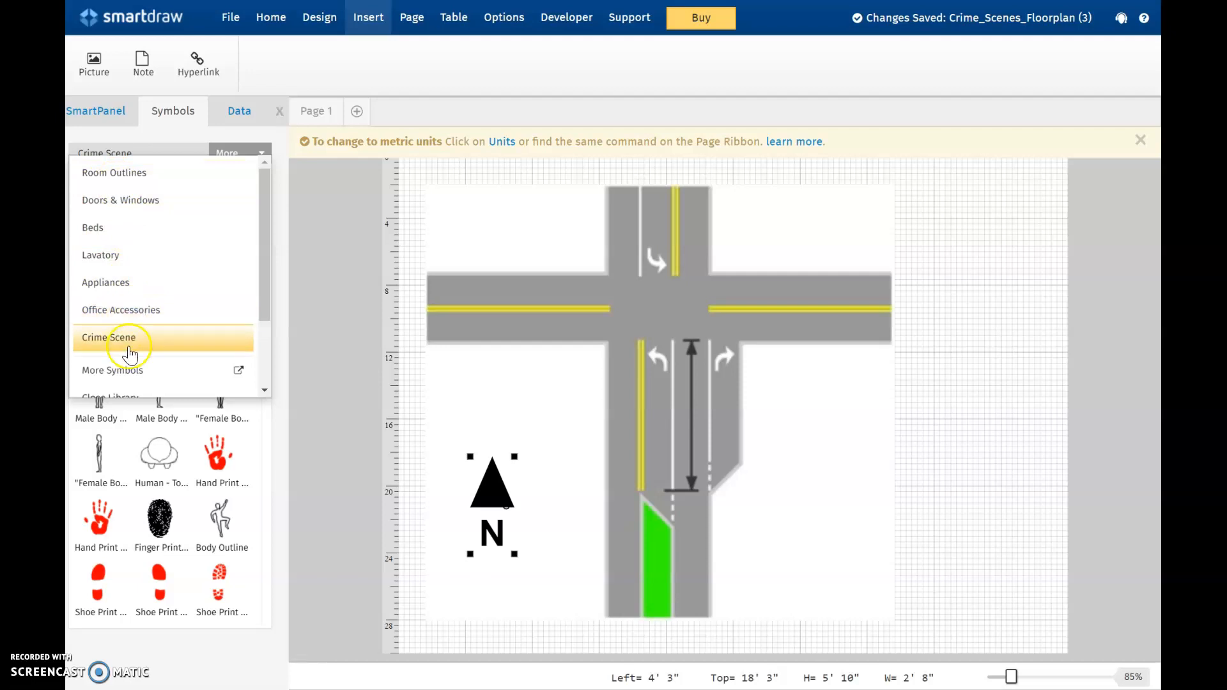
{"action": "left_click", "coordinate": [133, 377]}
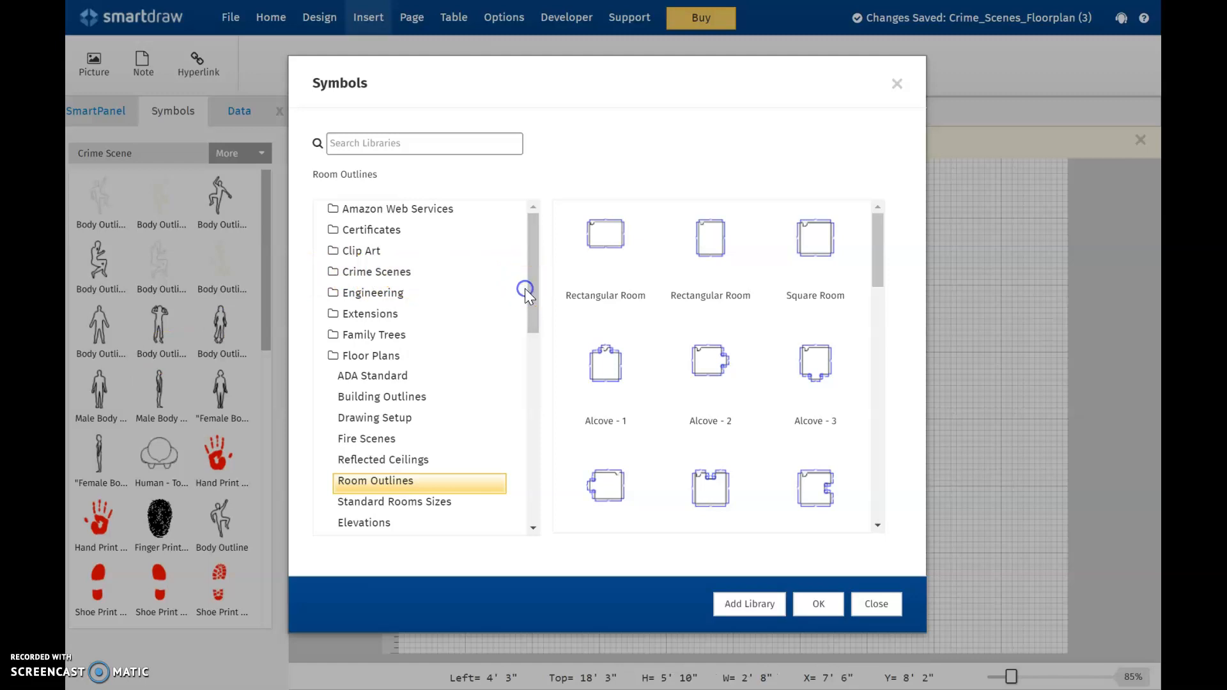
{"action": "left_click_drag", "start_coordinate": [524, 289], "coordinate": [512, 510]}
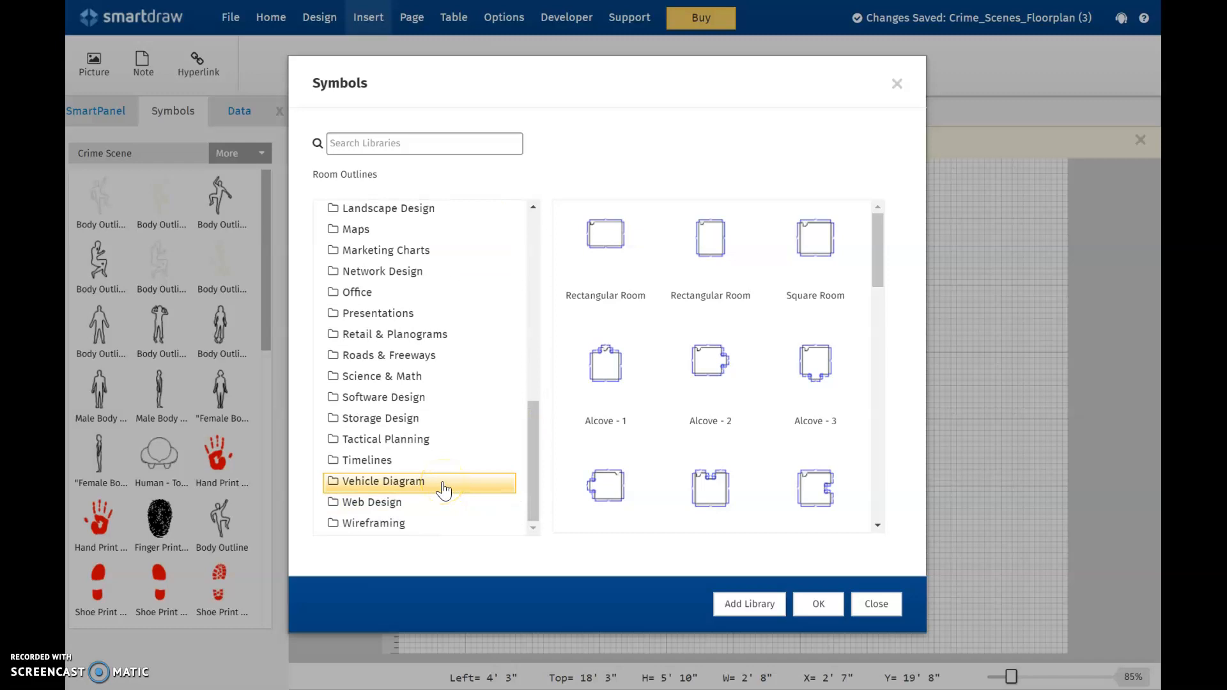
{"action": "left_click", "coordinate": [373, 362]}
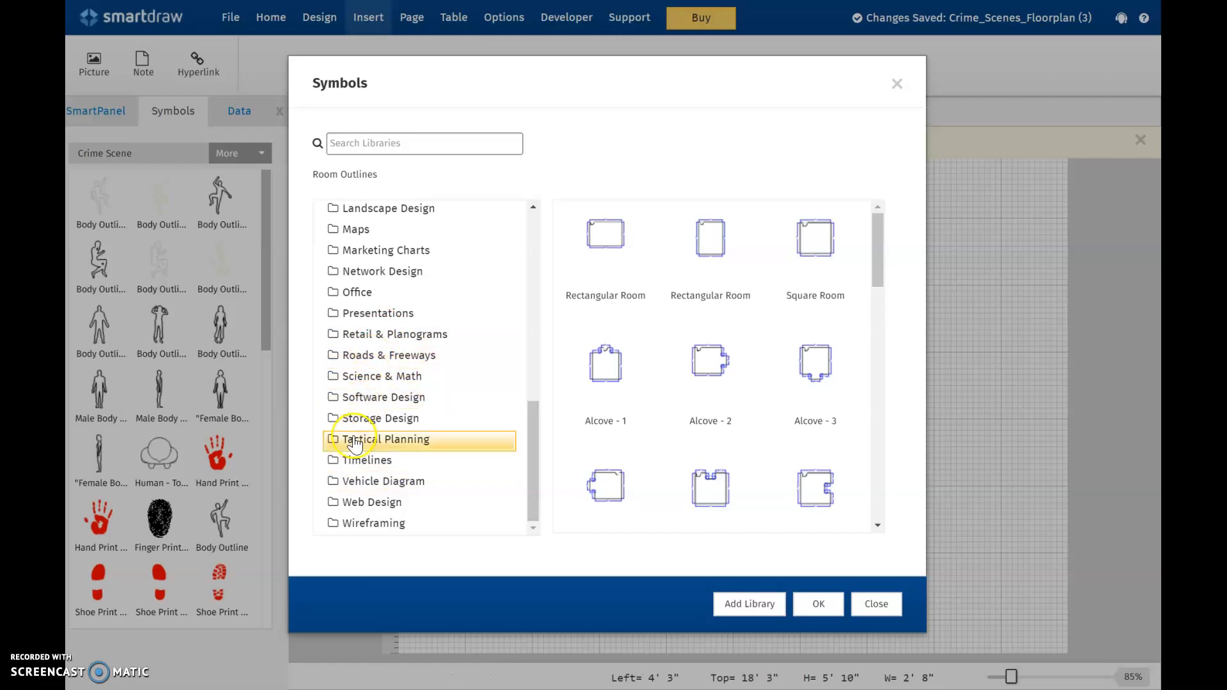
{"action": "left_click", "coordinate": [363, 489]}
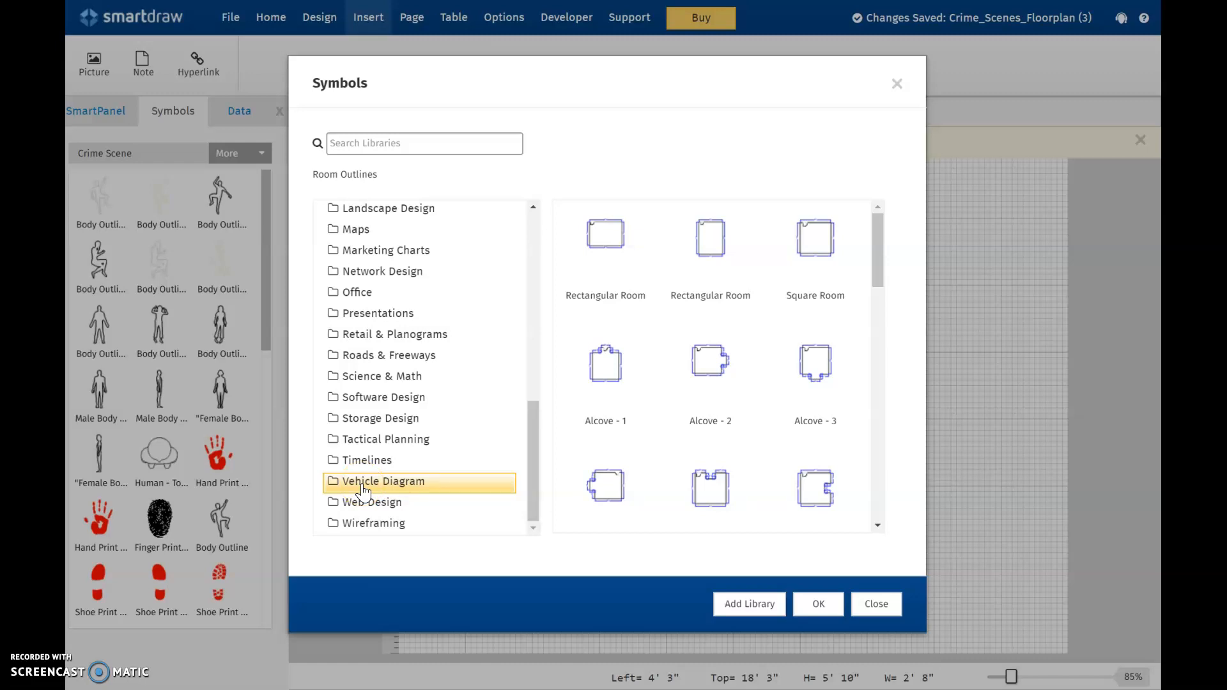
{"action": "left_click", "coordinate": [363, 490]}
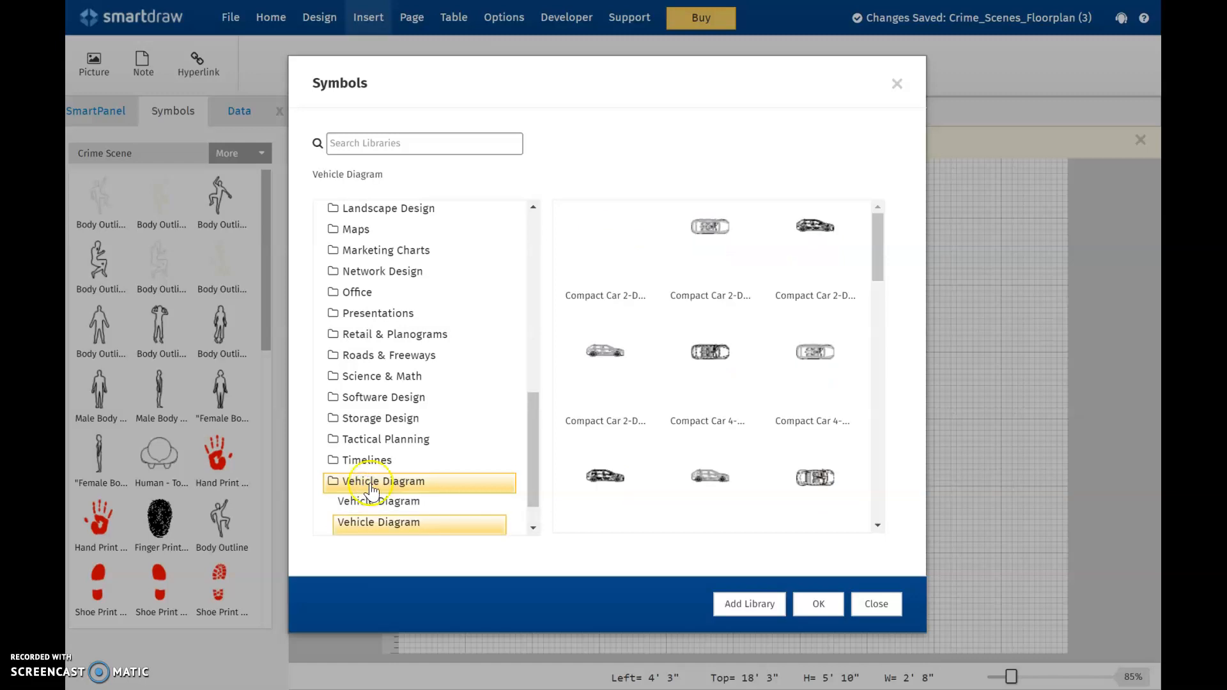
{"action": "left_click_drag", "start_coordinate": [536, 433], "coordinate": [535, 441]}
{"action": "double_click", "coordinate": [401, 484]}
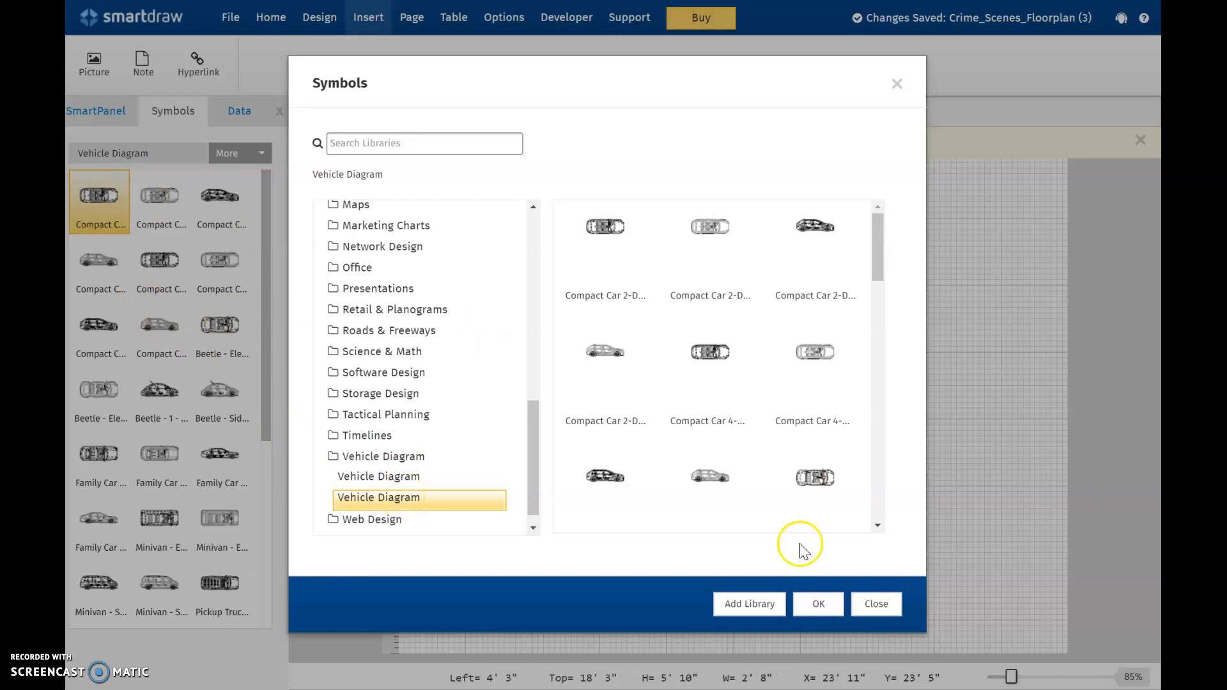
{"action": "left_click", "coordinate": [884, 607]}
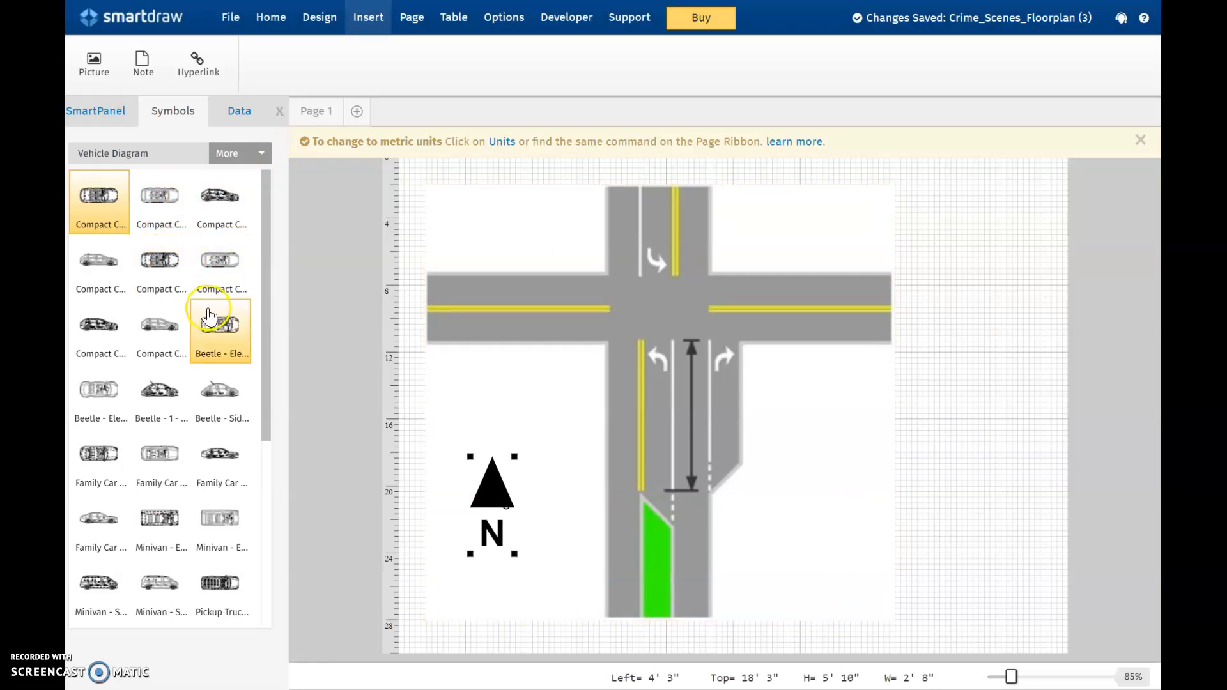
Step: Place the light-outlined top-view Beetle car on the intersection and shrink it to about 4 ft 10 in by 2 ft 3 in
{"action": "left_click", "coordinate": [117, 382]}
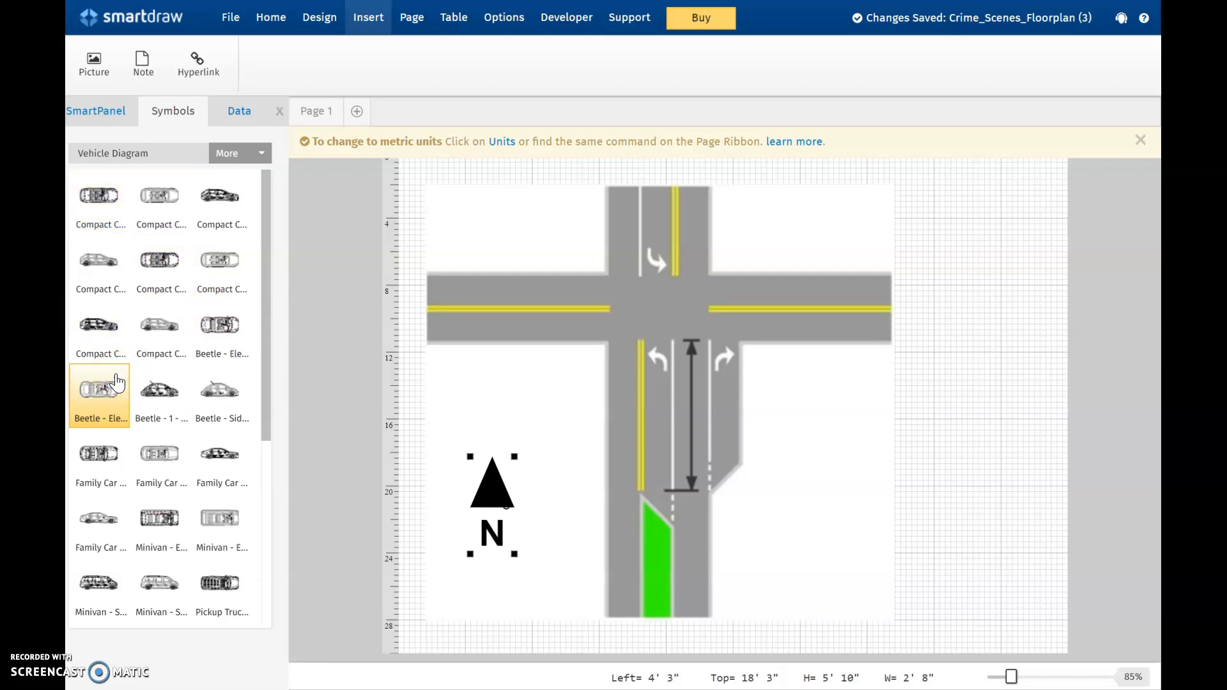
{"action": "left_click", "coordinate": [103, 390]}
{"action": "left_click", "coordinate": [604, 320]}
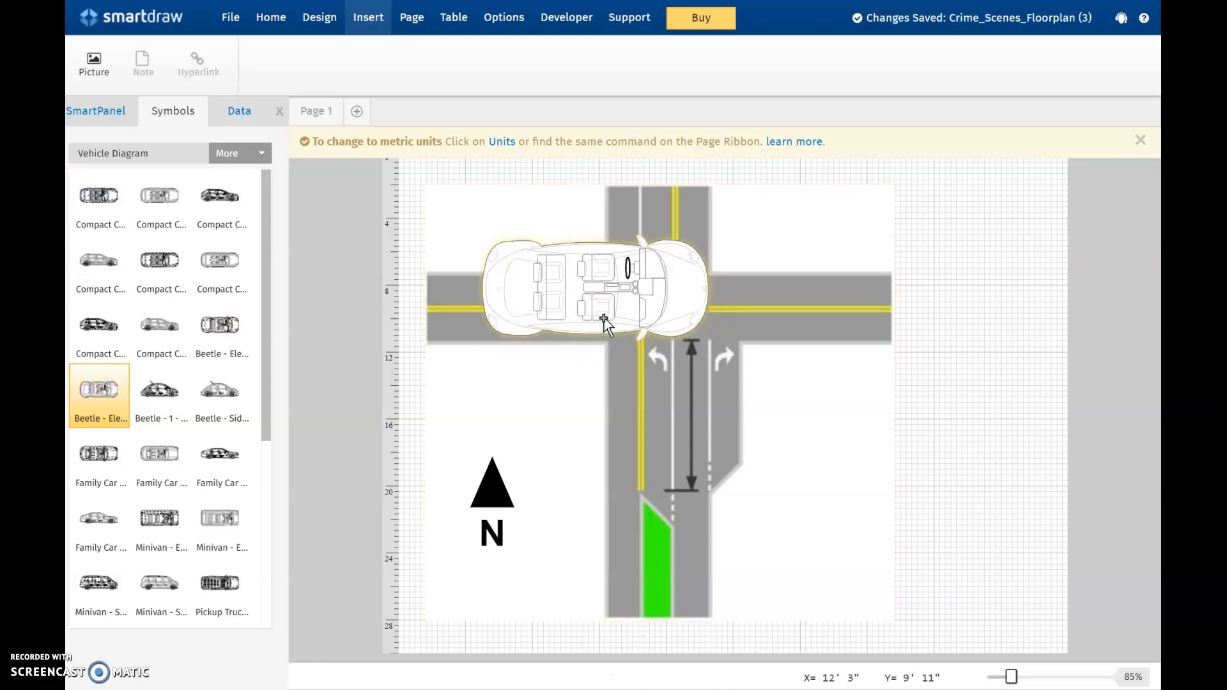
{"action": "left_click", "coordinate": [606, 326]}
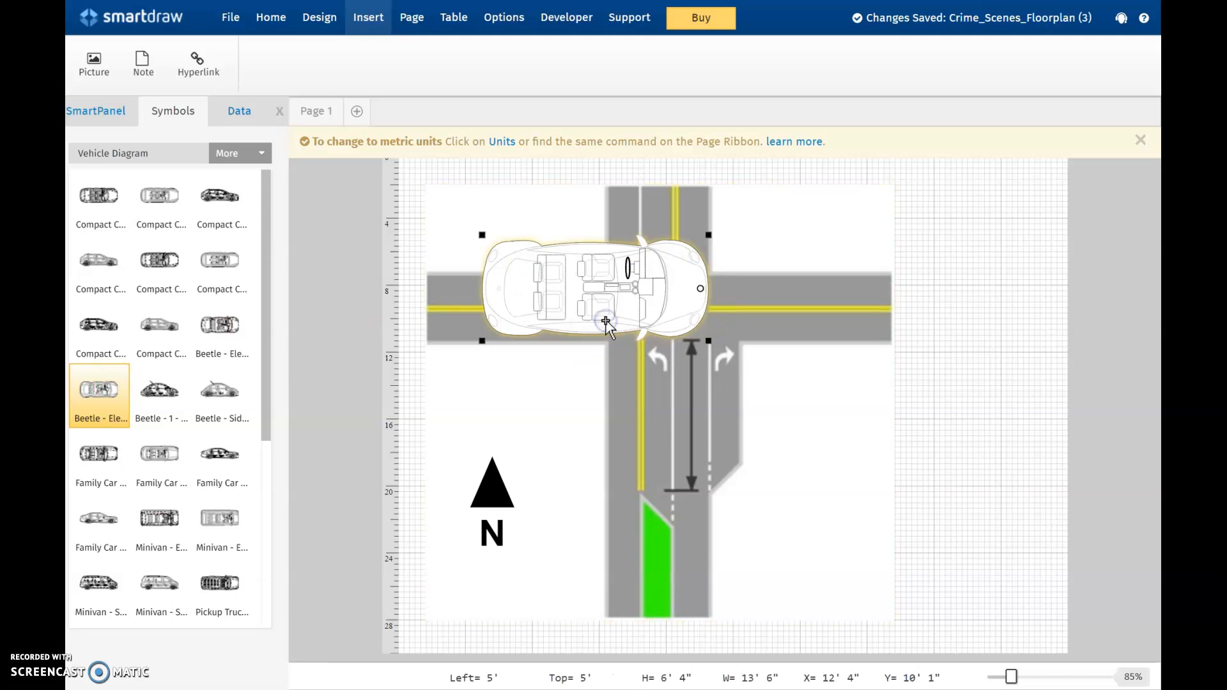
{"action": "left_click_drag", "start_coordinate": [707, 235], "coordinate": [563, 336]}
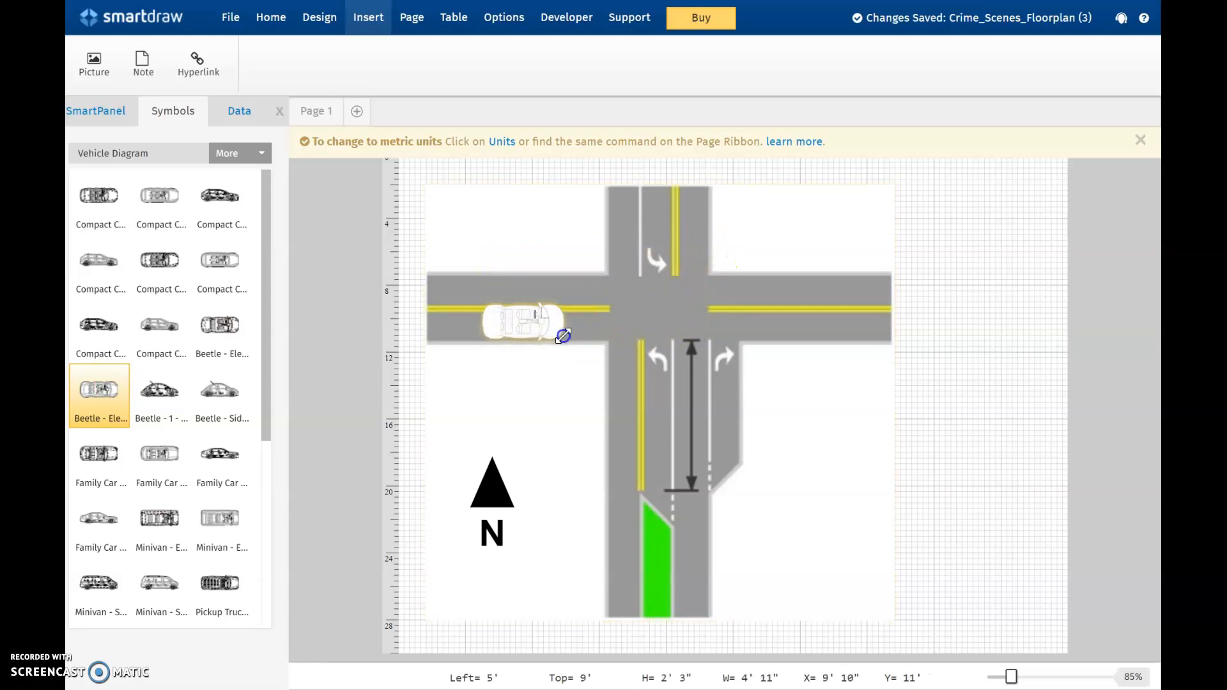
Step: Move the Beetle car onto the road north of the intersection, over the southbound lane
{"action": "left_click", "coordinate": [510, 327]}
{"action": "left_click", "coordinate": [624, 244]}
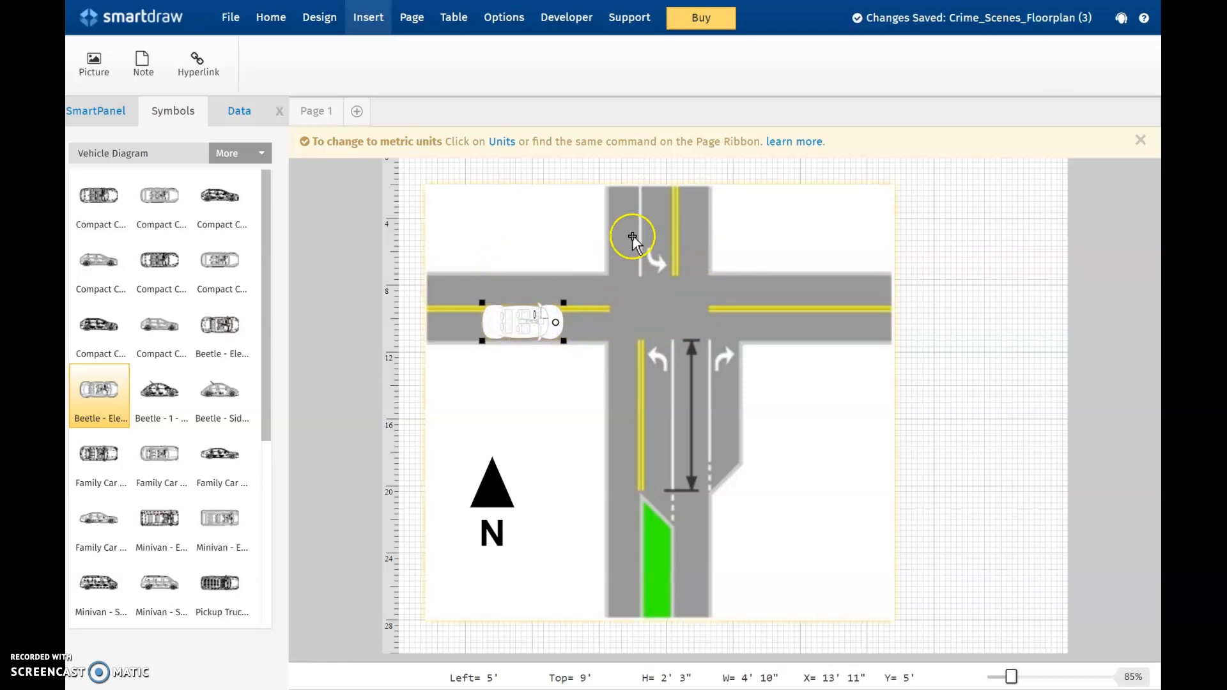
{"action": "left_click_drag", "start_coordinate": [531, 312], "coordinate": [631, 239]}
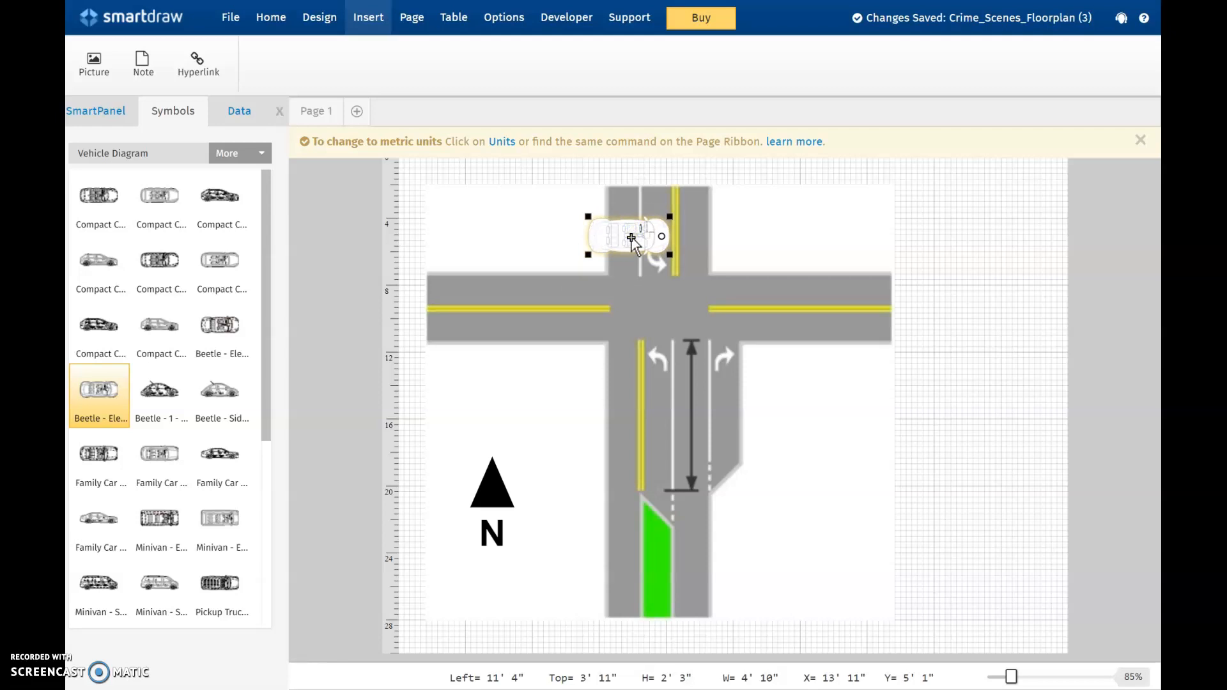
Step: Rotate the Beetle car to 270 degrees so it faces south
{"action": "left_click", "coordinate": [317, 31]}
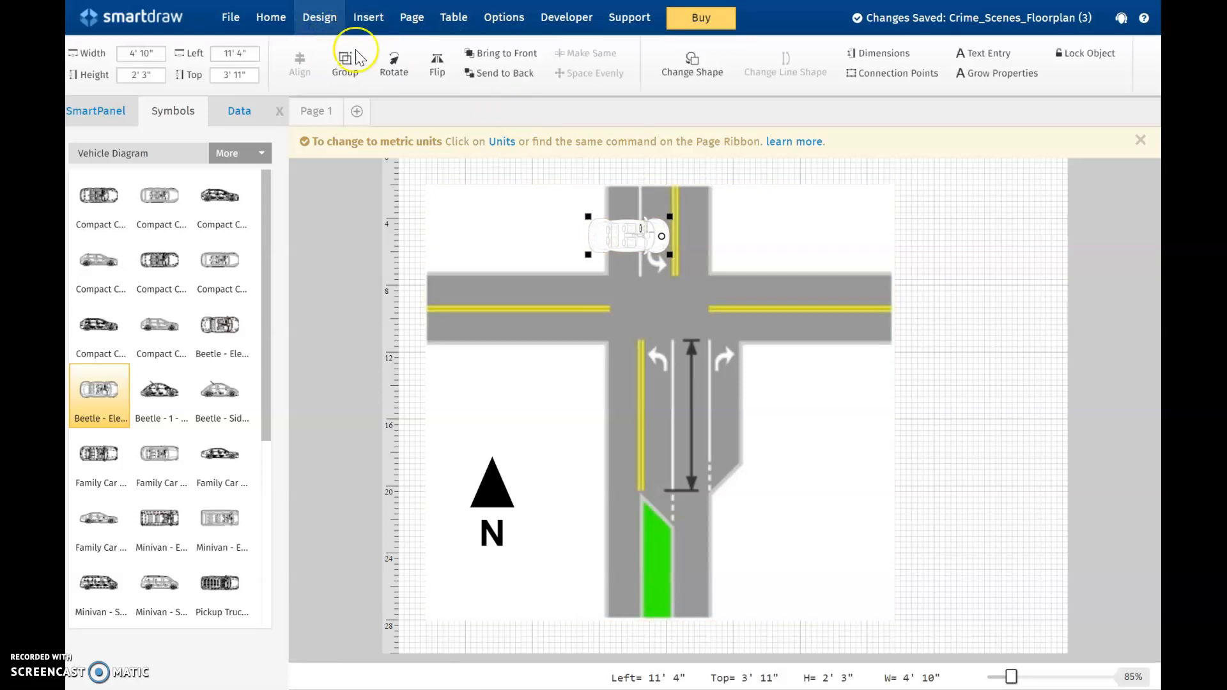
{"action": "left_click", "coordinate": [394, 64]}
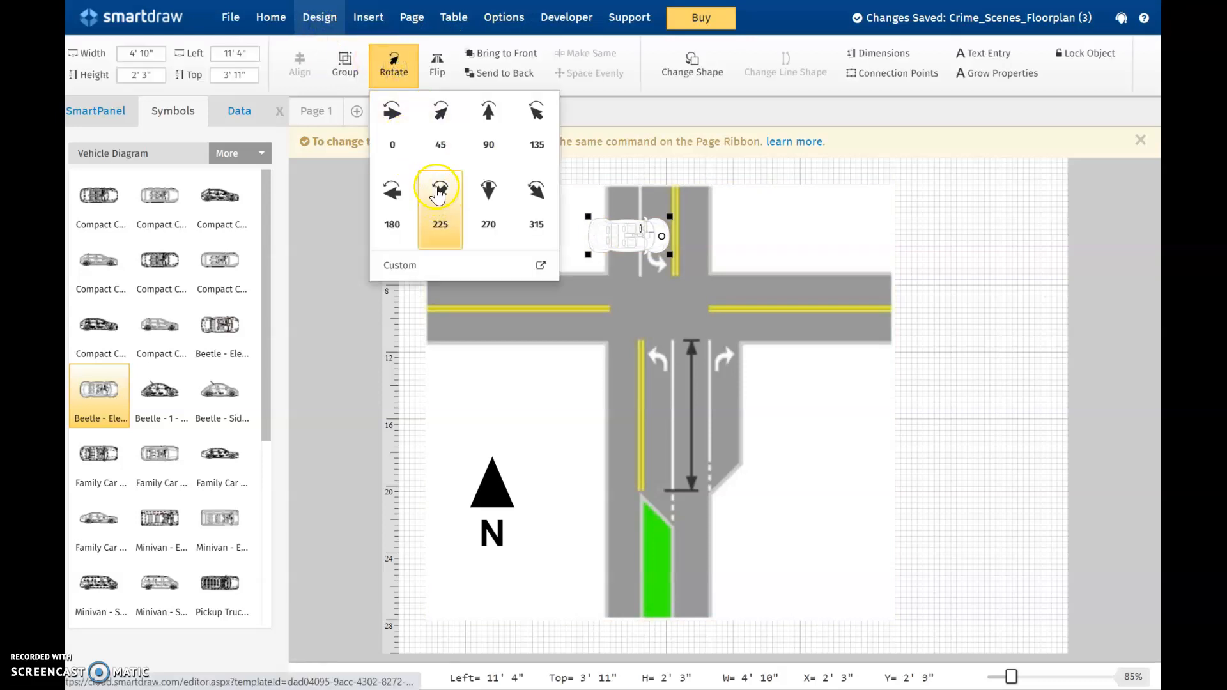
{"action": "left_click", "coordinate": [487, 191]}
{"action": "left_click", "coordinate": [692, 244]}
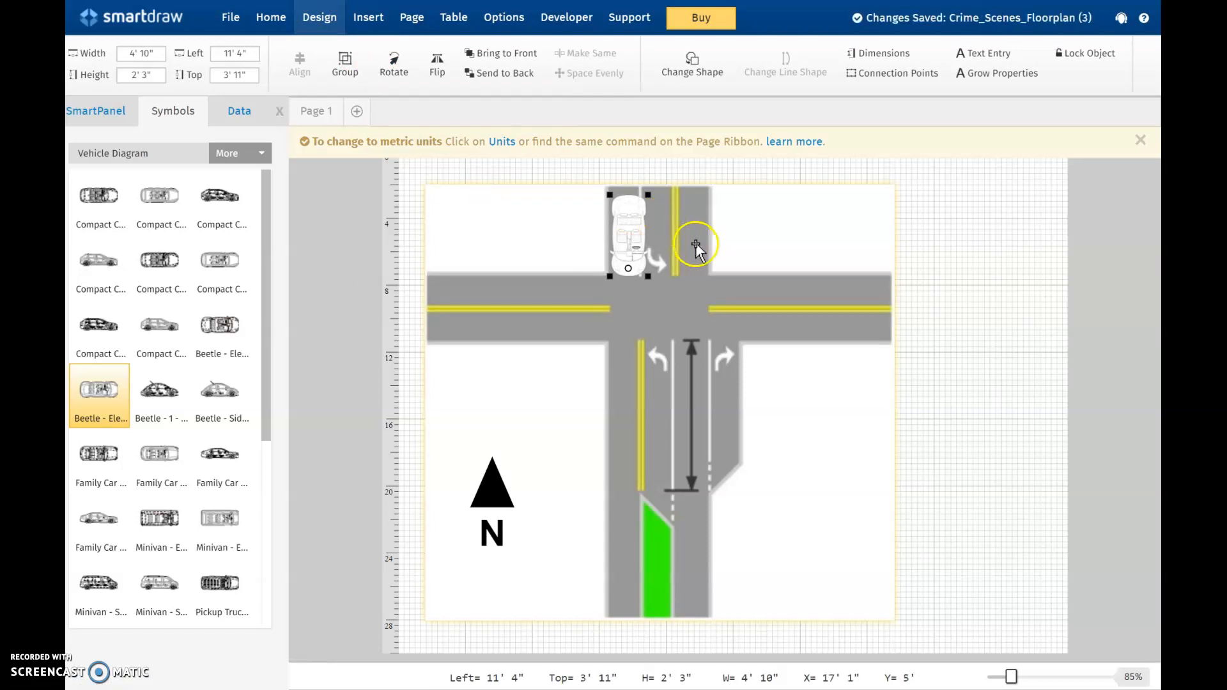
Step: Enlarge the Beetle car to about 6 ft 4 in by 2 ft 11 in and move it to the white area southwest of the intersection
{"action": "right_click", "coordinate": [629, 240]}
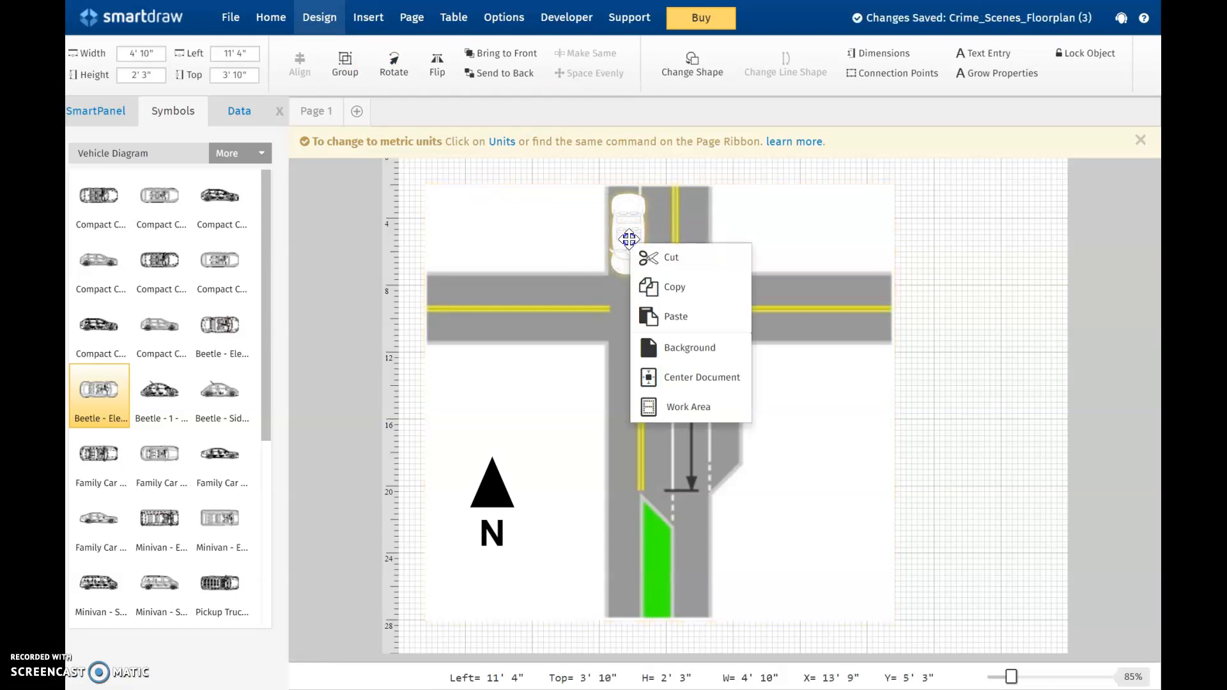
{"action": "left_click", "coordinate": [630, 241]}
{"action": "left_click_drag", "start_coordinate": [644, 277], "coordinate": [560, 431]}
{"action": "left_click", "coordinate": [624, 294]}
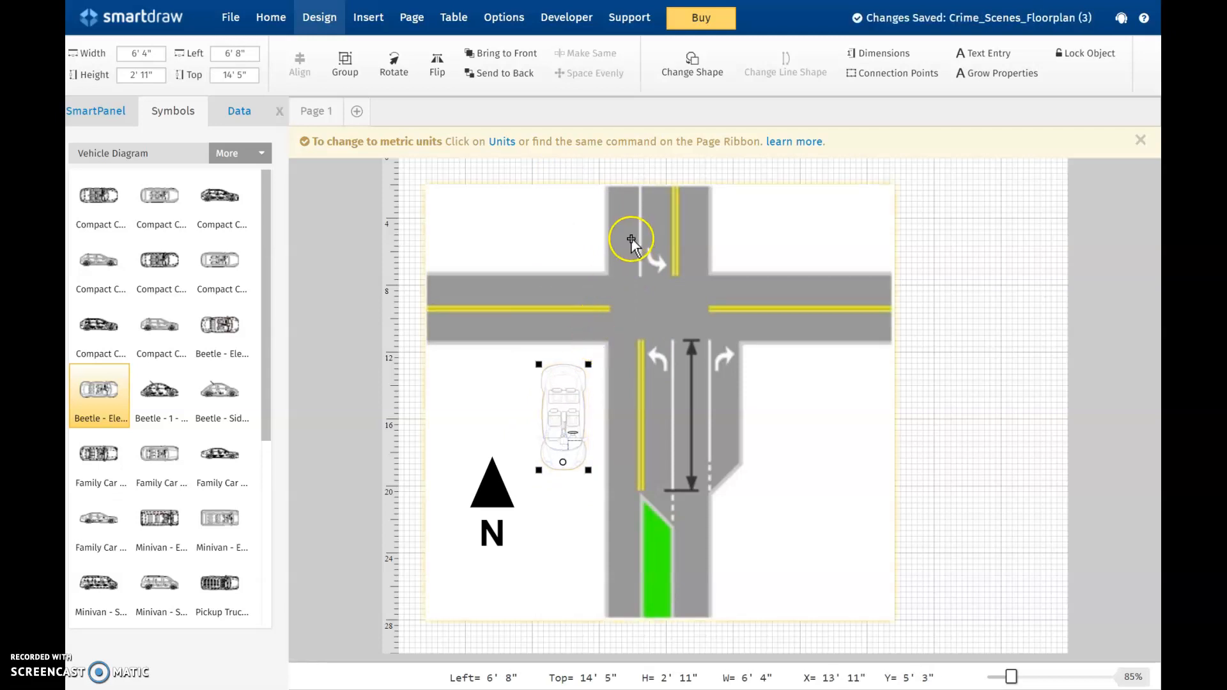
Step: Move the Beetle car onto the southbound lane north of the intersection and check the Assignment One requirements in the Word document
{"action": "left_click_drag", "start_coordinate": [572, 403], "coordinate": [631, 235]}
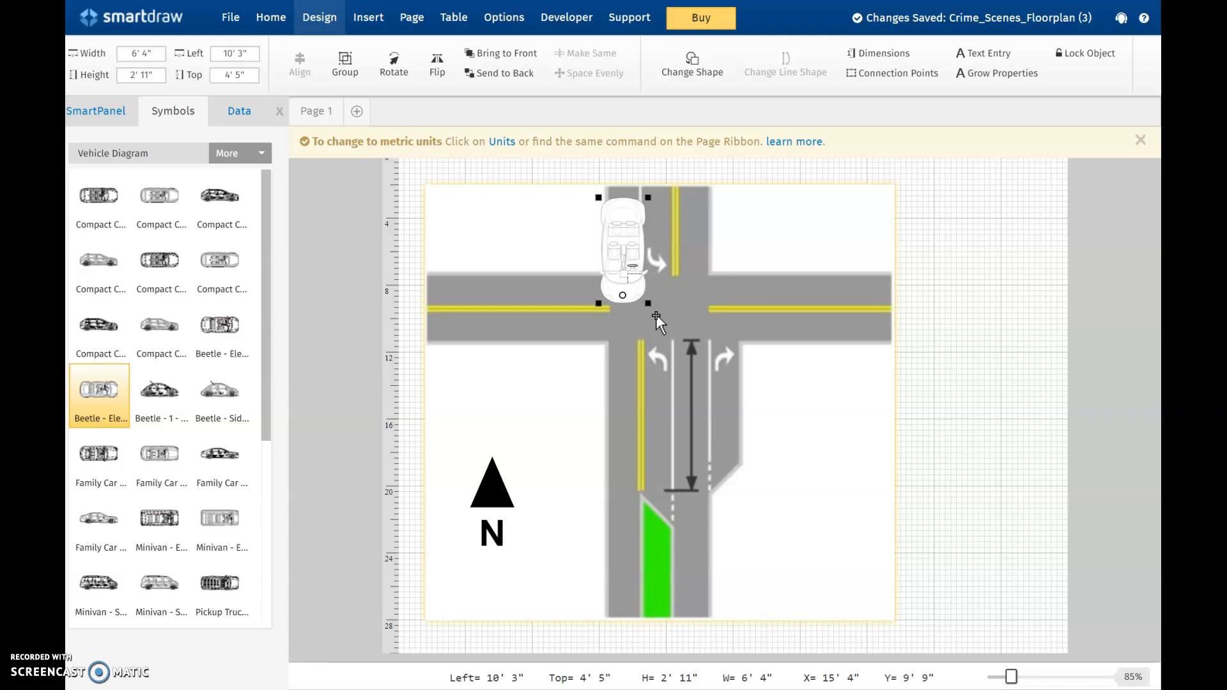
{"action": "mouse_move", "coordinate": [49, 220]}
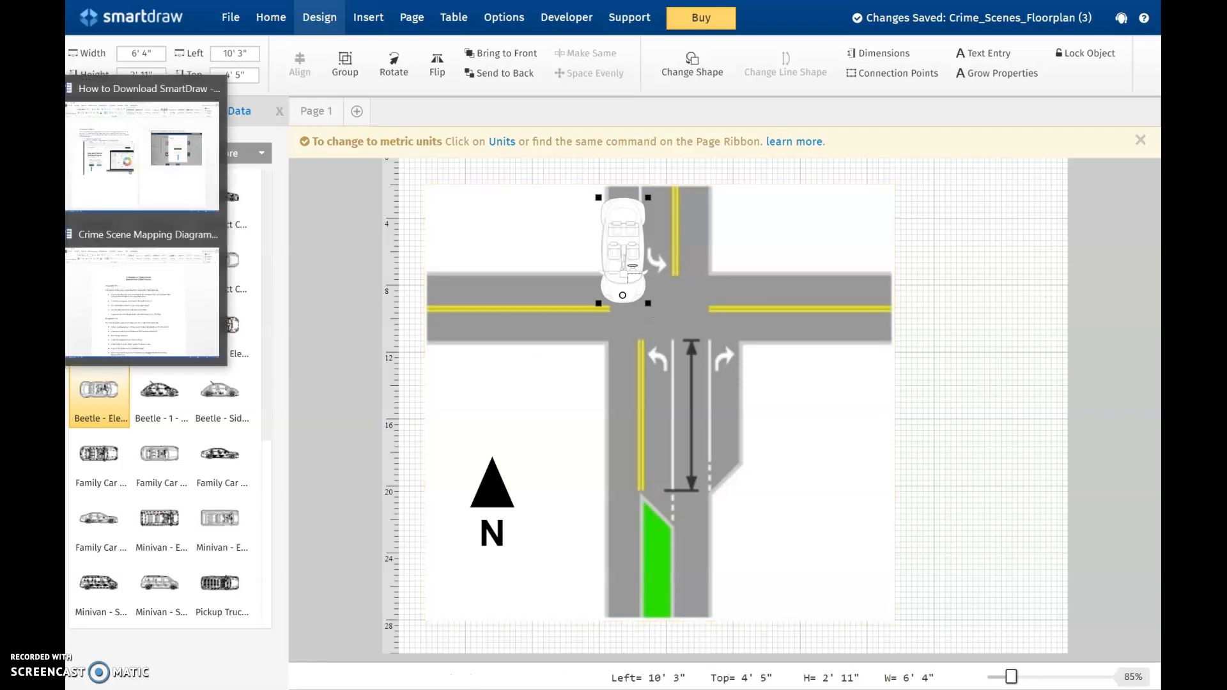
{"action": "left_click", "coordinate": [109, 283]}
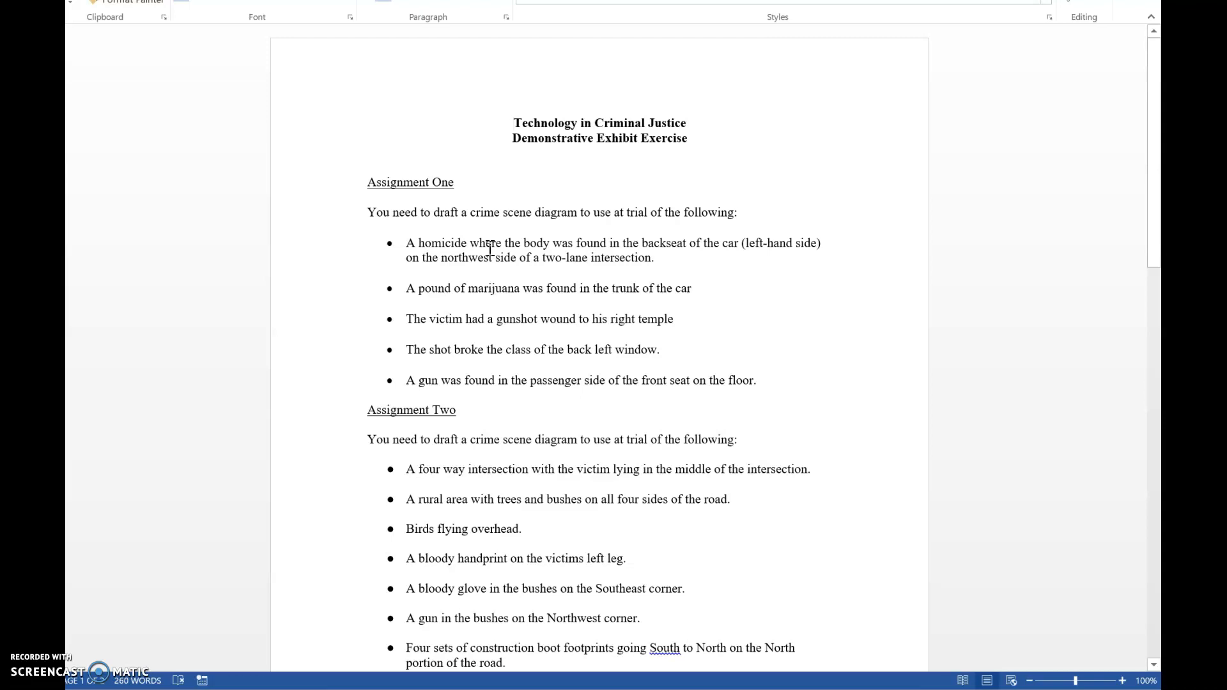
{"action": "mouse_move", "coordinate": [38, 163]}
{"action": "left_click", "coordinate": [146, 167]}
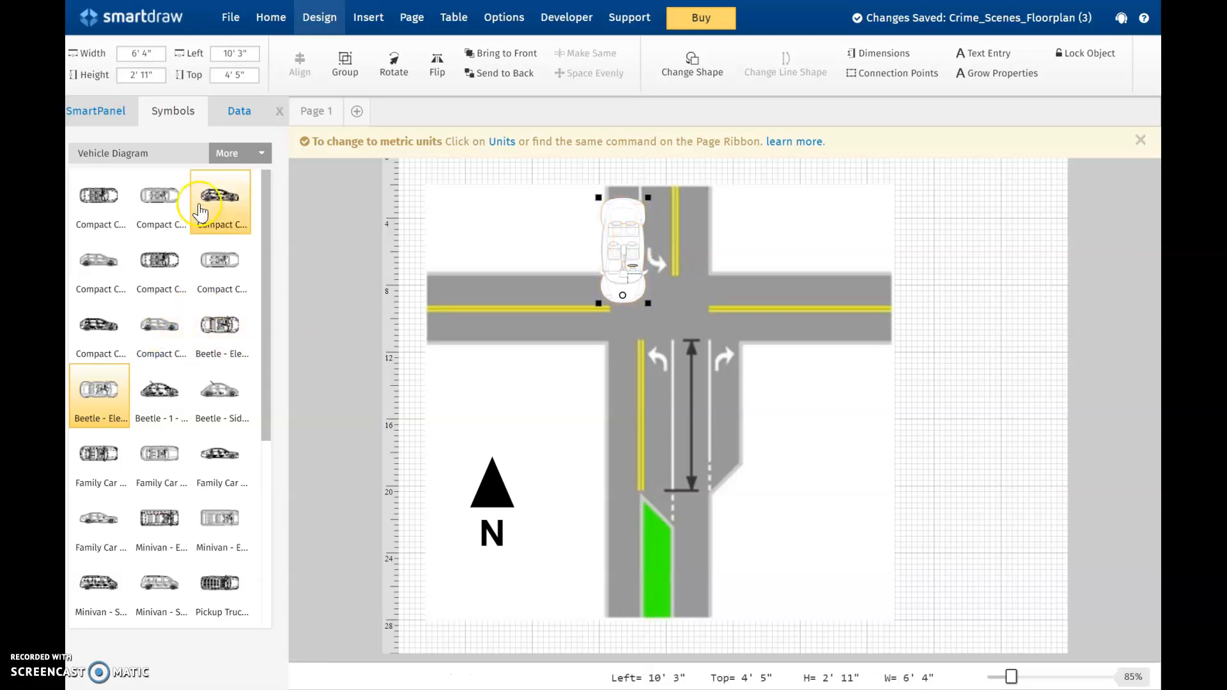
Step: From the Crime Scene symbols, place the crouching body outline on the road north of the intersection and shrink it to about 1 ft 3 in by 2 ft 2 in
{"action": "left_click", "coordinate": [228, 160]}
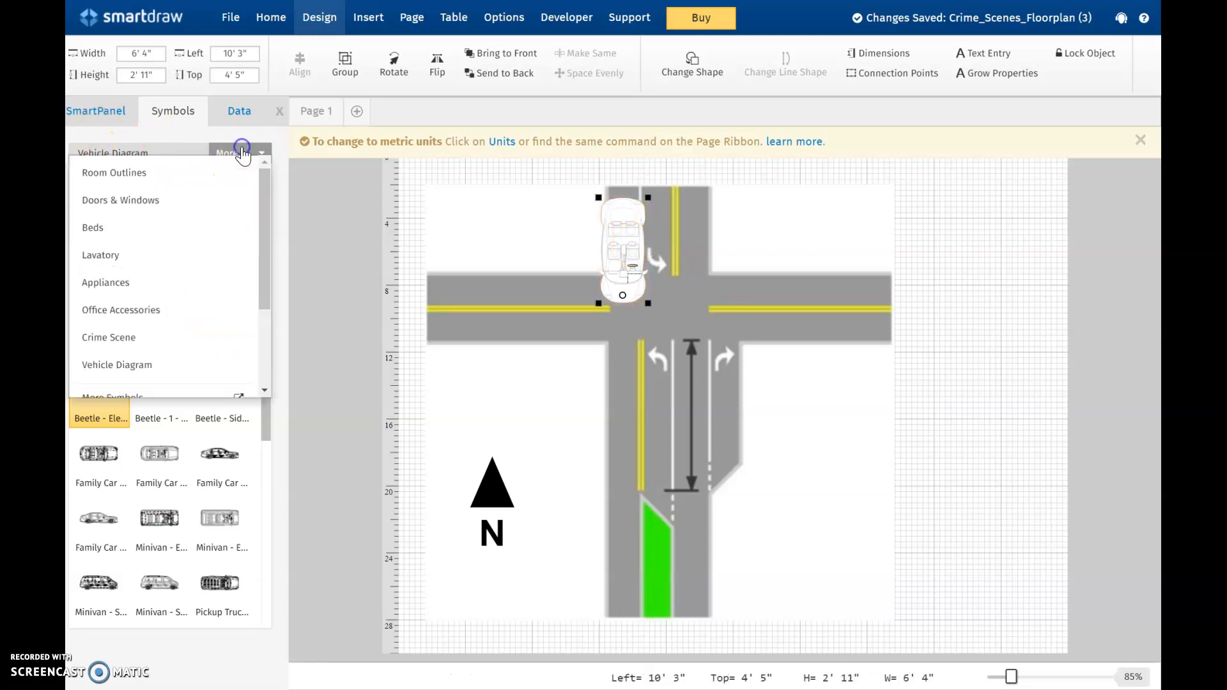
{"action": "left_click", "coordinate": [111, 341]}
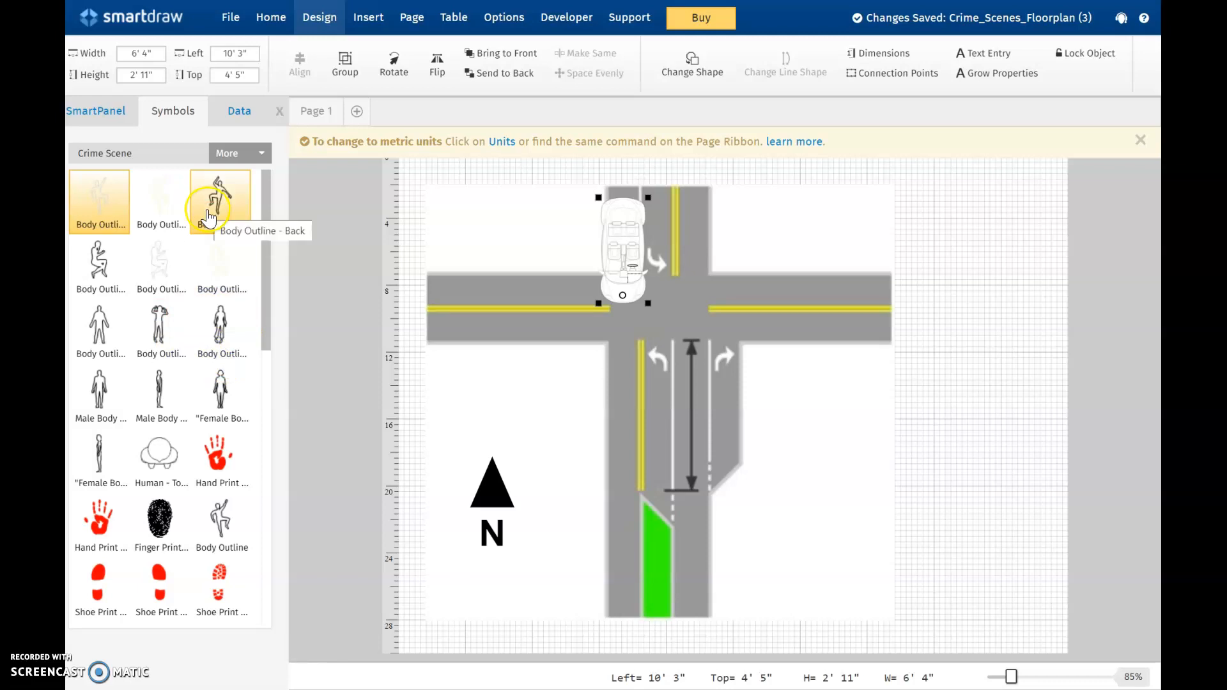
{"action": "left_click_drag", "start_coordinate": [123, 262], "coordinate": [636, 233]}
{"action": "left_click", "coordinate": [637, 233]}
{"action": "left_click_drag", "start_coordinate": [650, 198], "coordinate": [643, 230]}
Step: Move the Beetle car to the white area southeast of the intersection and enlarge it to about 13 ft 9 in by 6 ft 5 in
{"action": "left_click", "coordinate": [623, 242]}
{"action": "left_click_drag", "start_coordinate": [623, 241], "coordinate": [828, 433]}
{"action": "left_click_drag", "start_coordinate": [854, 391], "coordinate": [877, 314]}
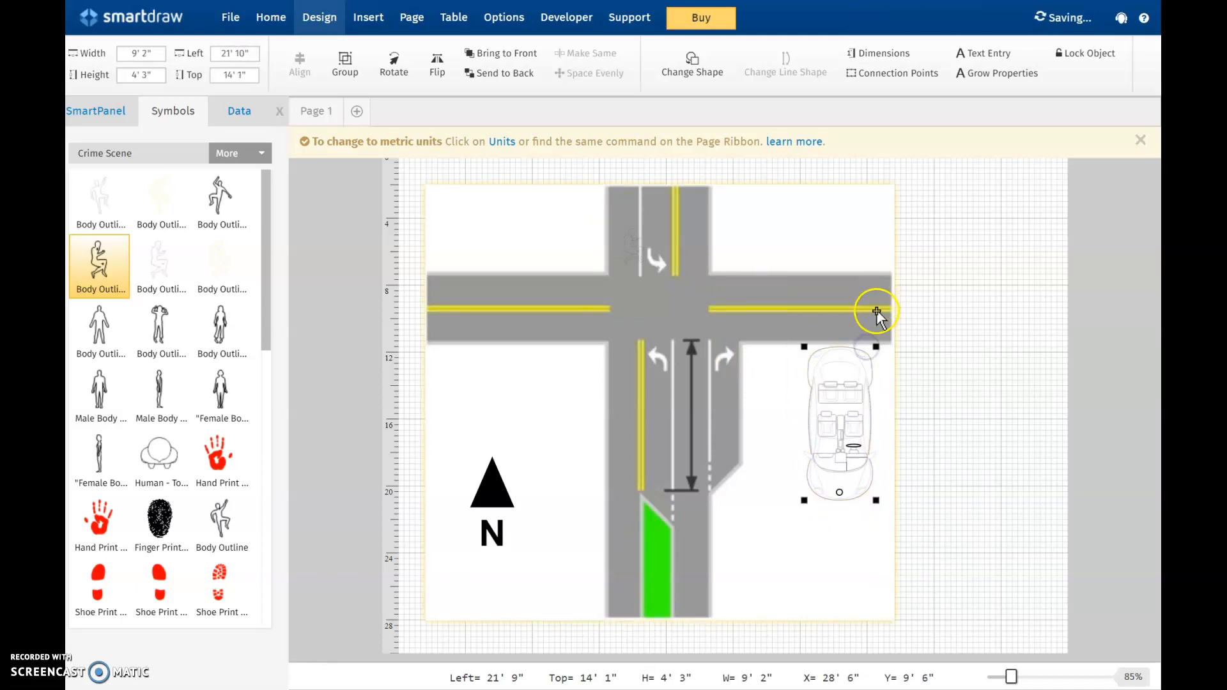
{"action": "left_click", "coordinate": [801, 500]}
{"action": "left_click", "coordinate": [803, 501]}
{"action": "left_click_drag", "start_coordinate": [804, 499], "coordinate": [788, 578]}
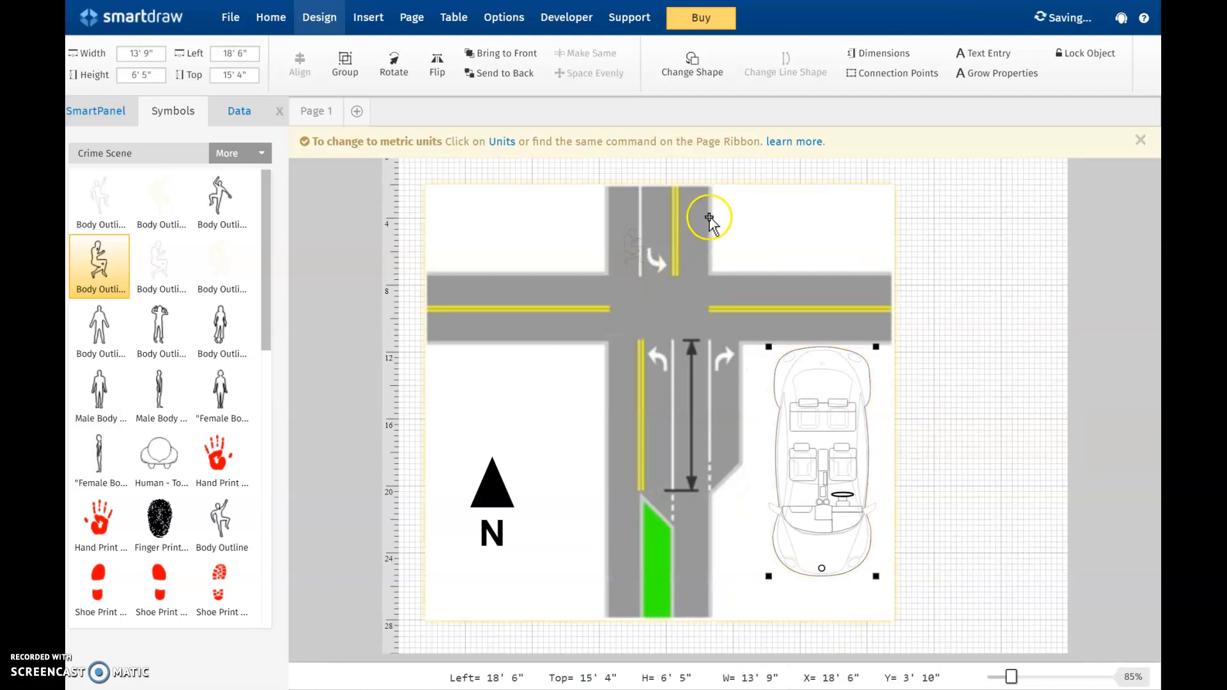
Step: Move the body outline onto the car's left back seat and enlarge it to about 1 ft 10 in by 3 ft 6 in
{"action": "left_click_drag", "start_coordinate": [629, 252], "coordinate": [839, 418]}
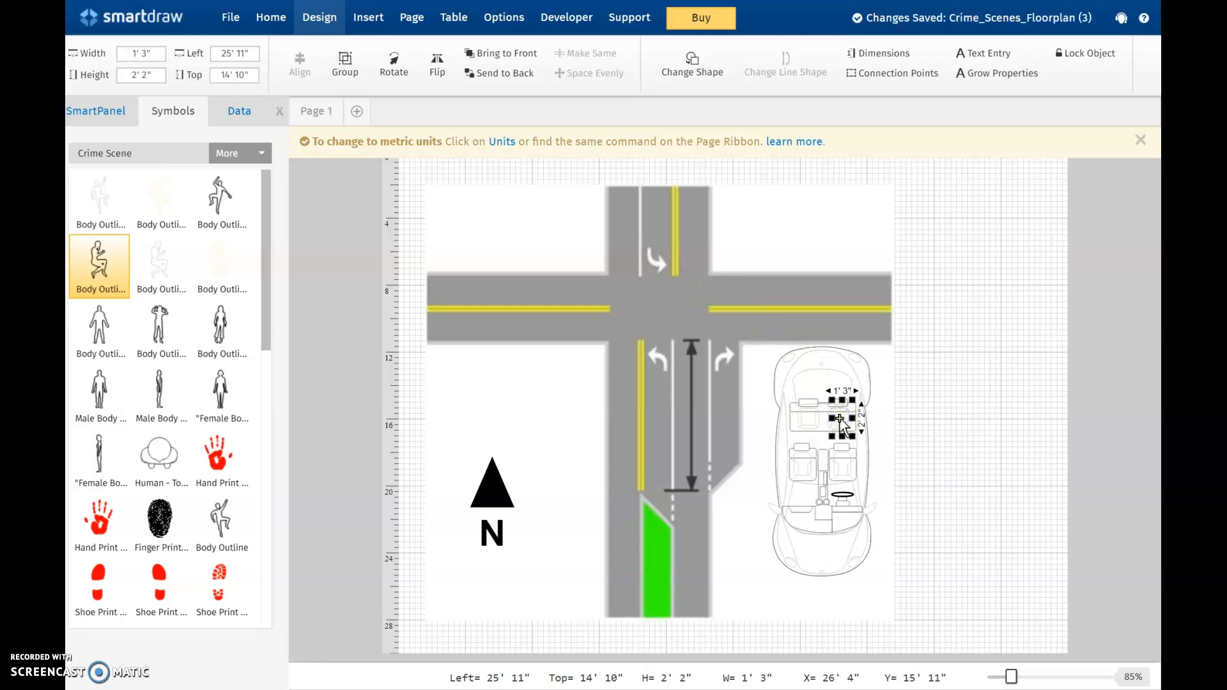
{"action": "left_click", "coordinate": [882, 453]}
{"action": "left_click", "coordinate": [851, 417]}
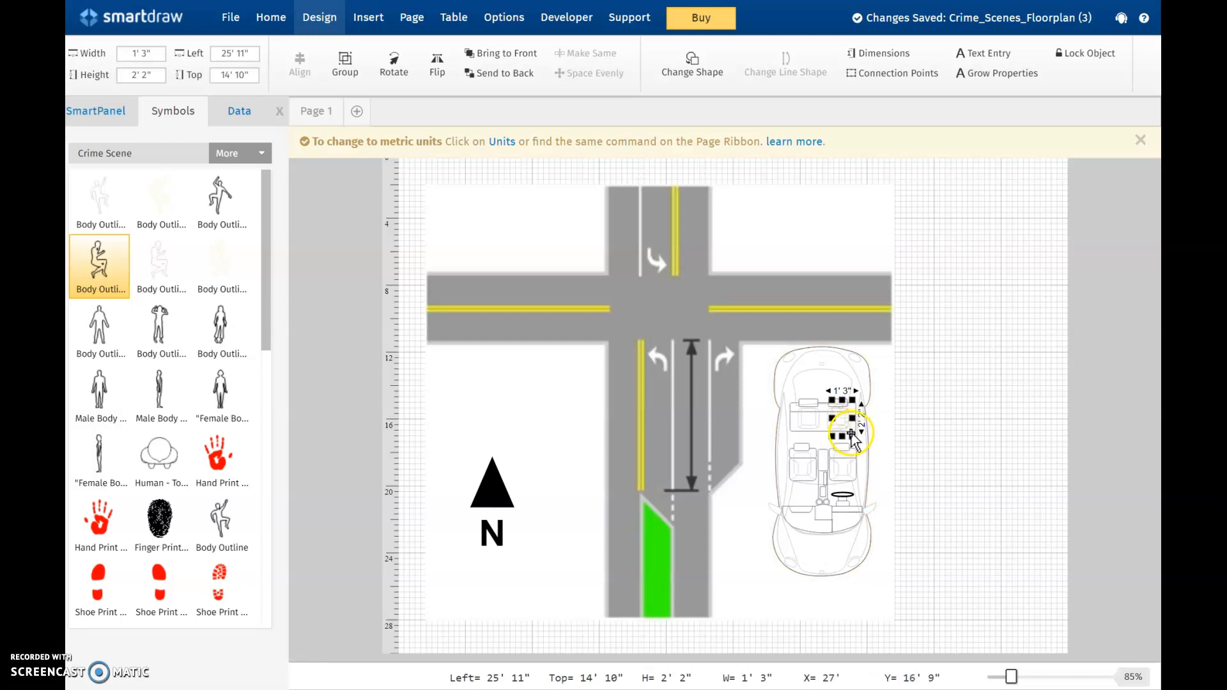
{"action": "left_click_drag", "start_coordinate": [850, 435], "coordinate": [861, 462]}
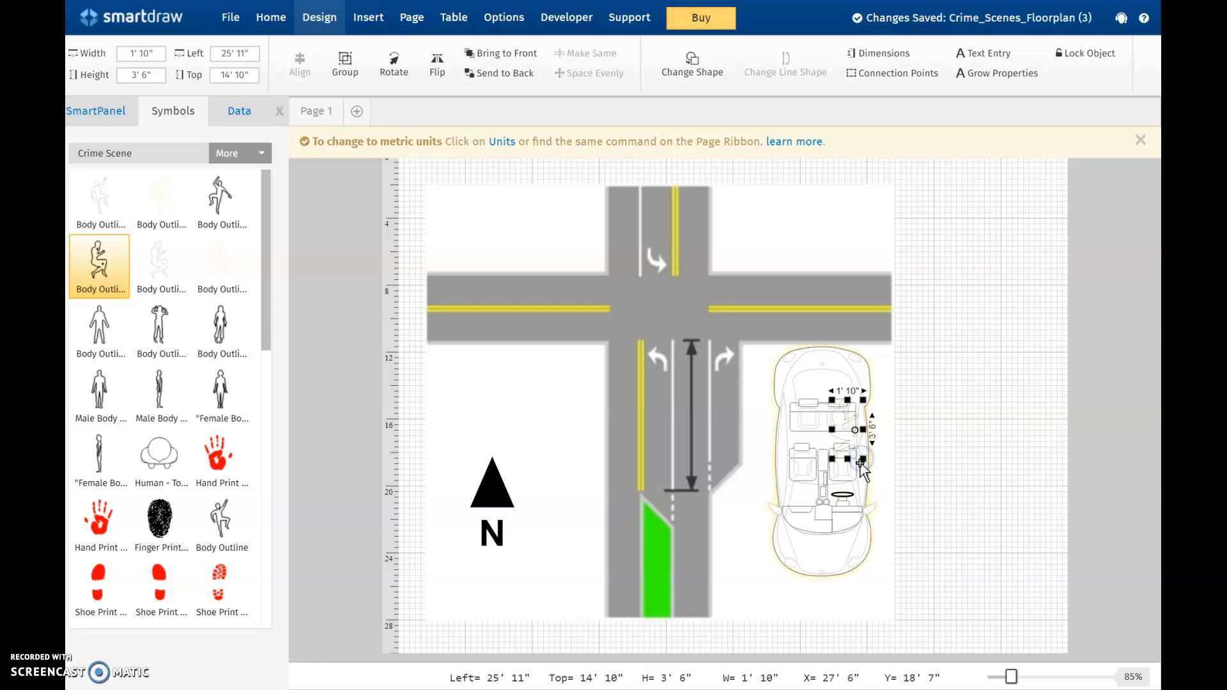
{"action": "right_click", "coordinate": [913, 474]}
{"action": "left_click", "coordinate": [904, 417]}
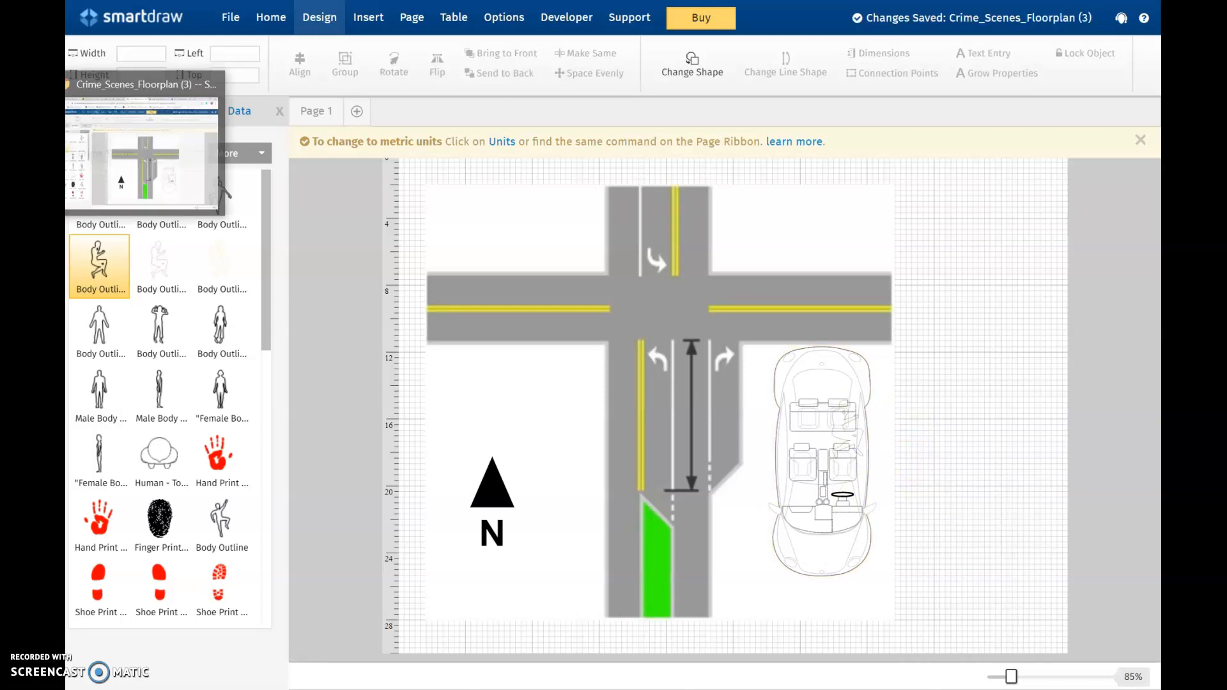
Step: Switch to Word to reread the Assignment One evidence list and return to the SmartDraw diagram
{"action": "key", "text": "alt+Tab"}
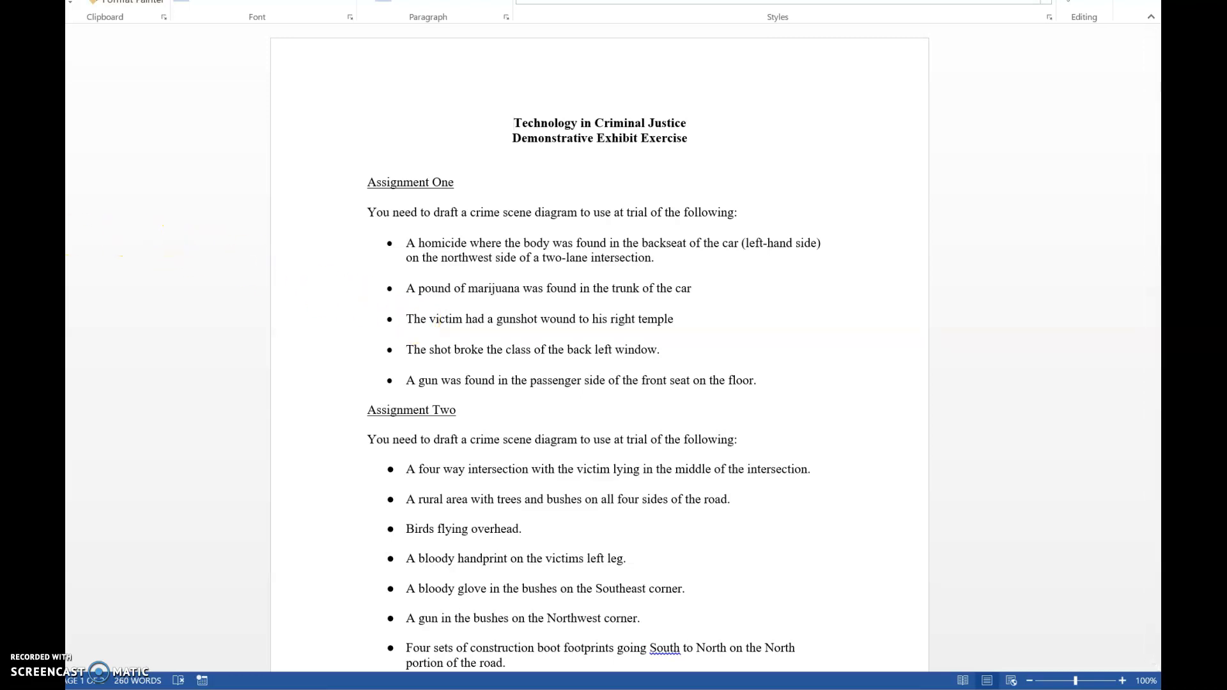
{"action": "mouse_move", "coordinate": [39, 220]}
{"action": "left_click", "coordinate": [169, 173]}
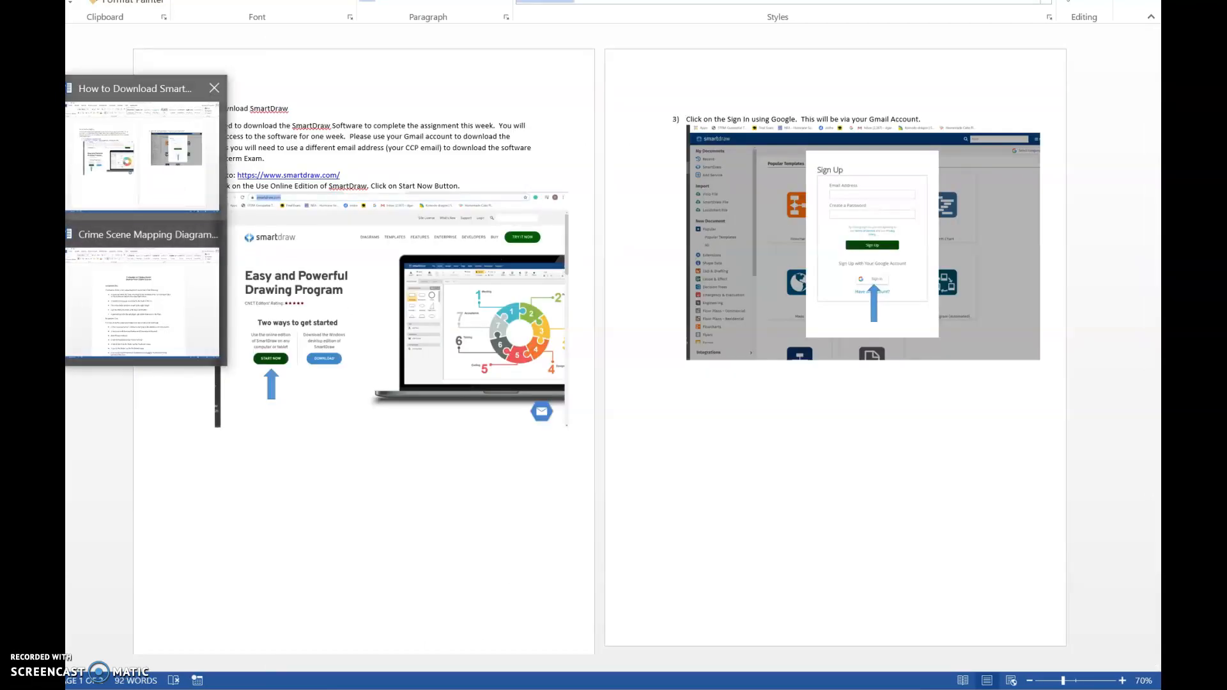
{"action": "left_click", "coordinate": [38, 185]}
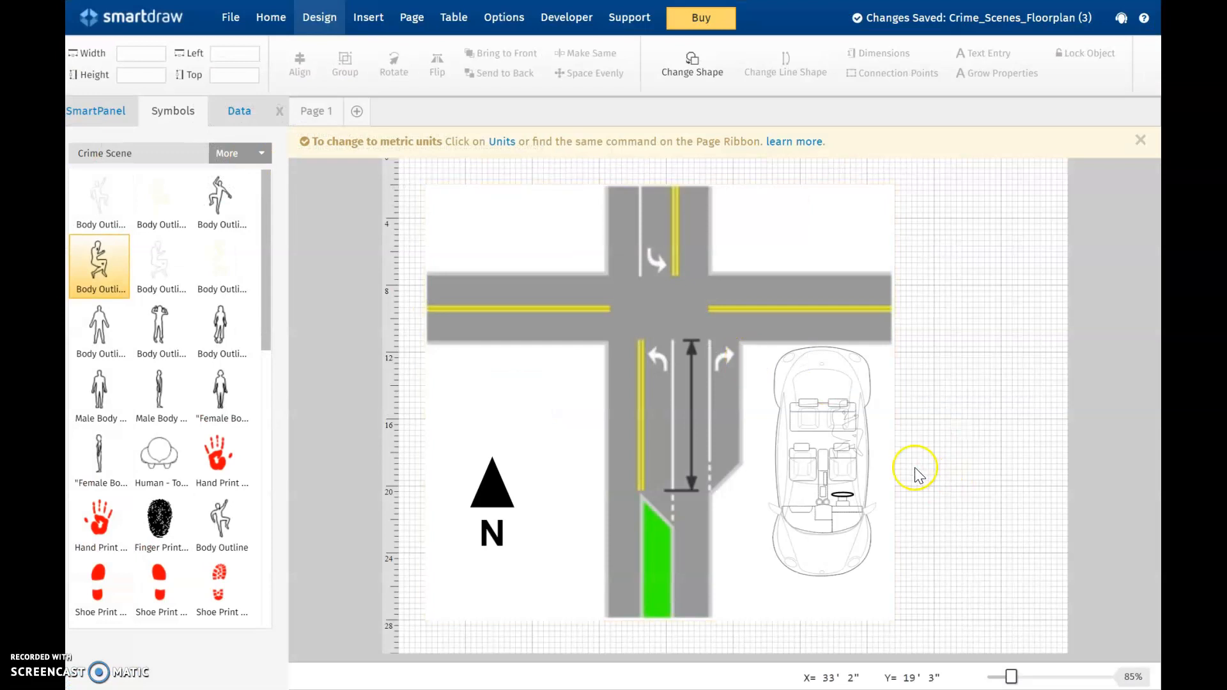
{"action": "left_click", "coordinate": [841, 408]}
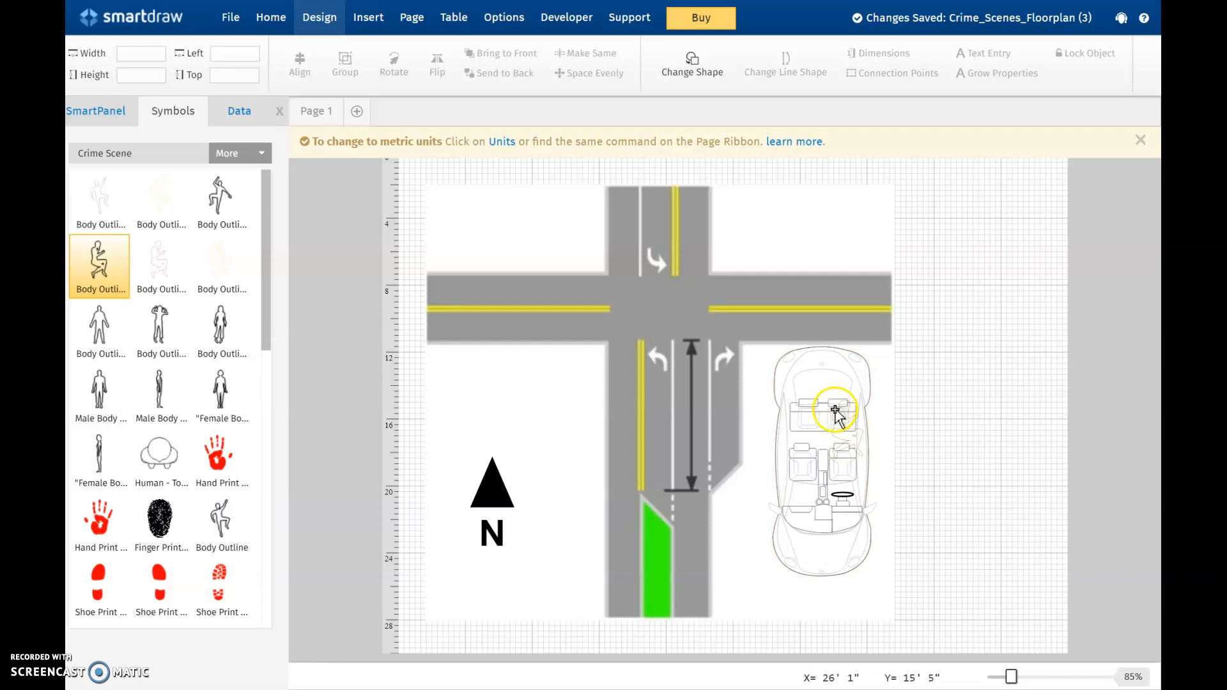
Step: Add a Blood Pool symbol, shrink it to about 1 ft 9 in by 7 in and place it at the car's back seat beside the body
{"action": "left_click_drag", "start_coordinate": [267, 348], "coordinate": [288, 478]}
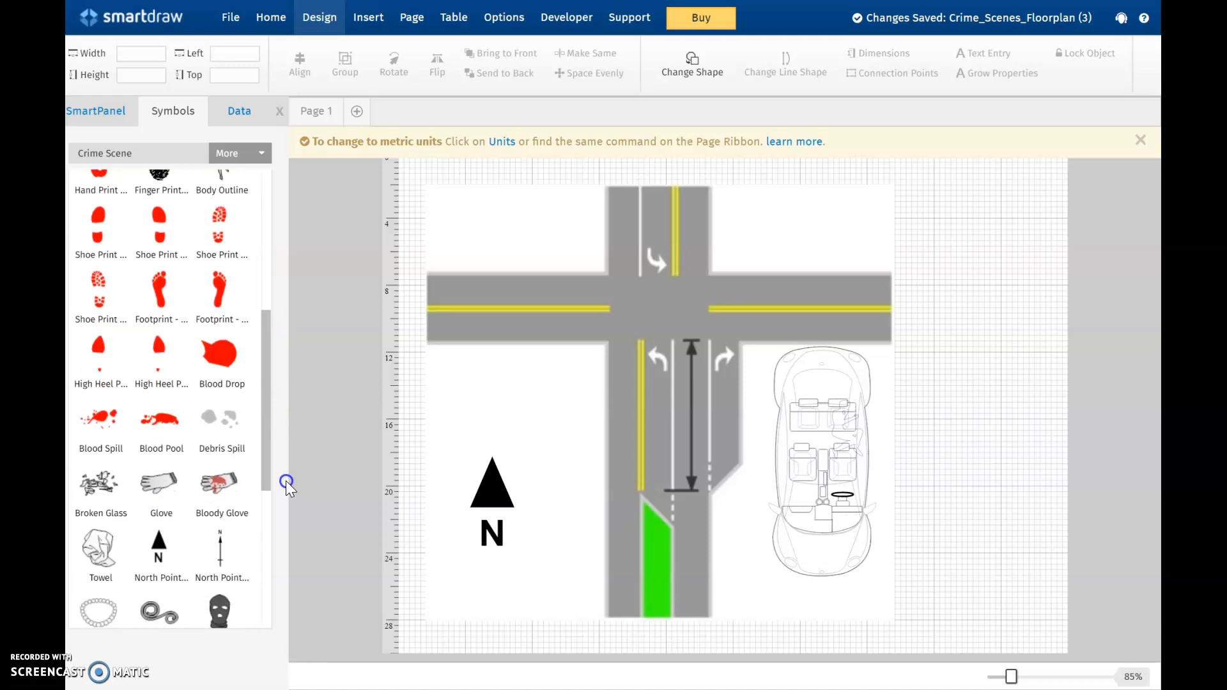
{"action": "left_click", "coordinate": [149, 430]}
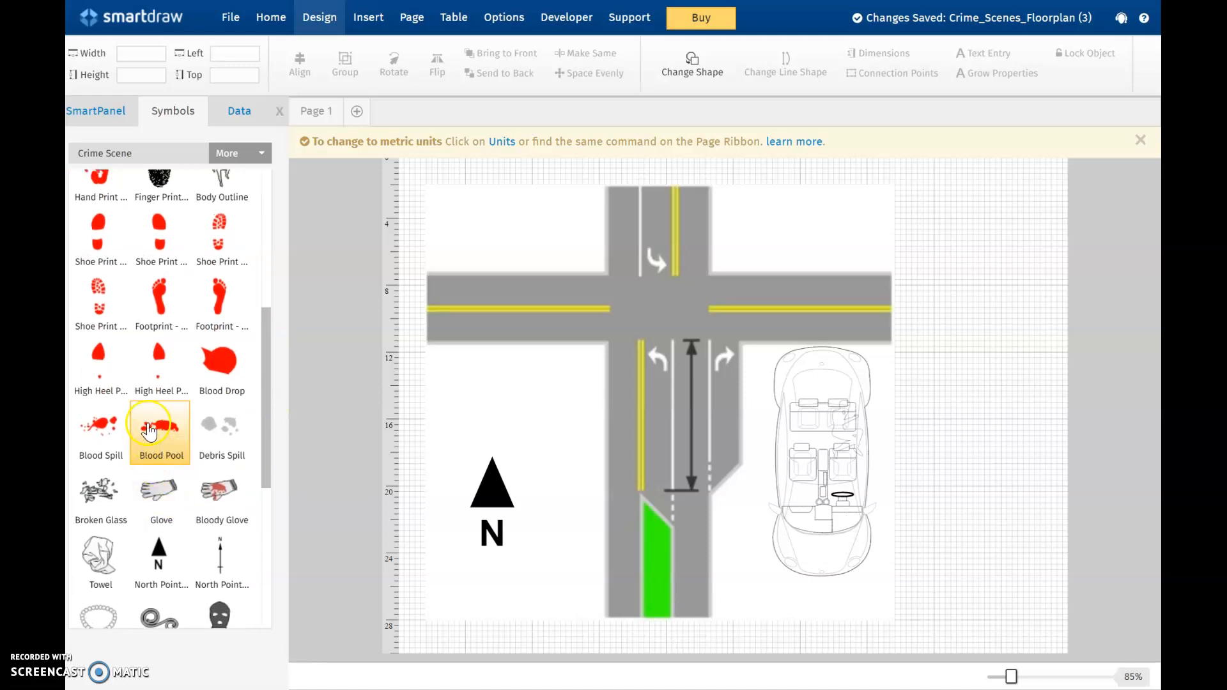
{"action": "left_click", "coordinate": [151, 434]}
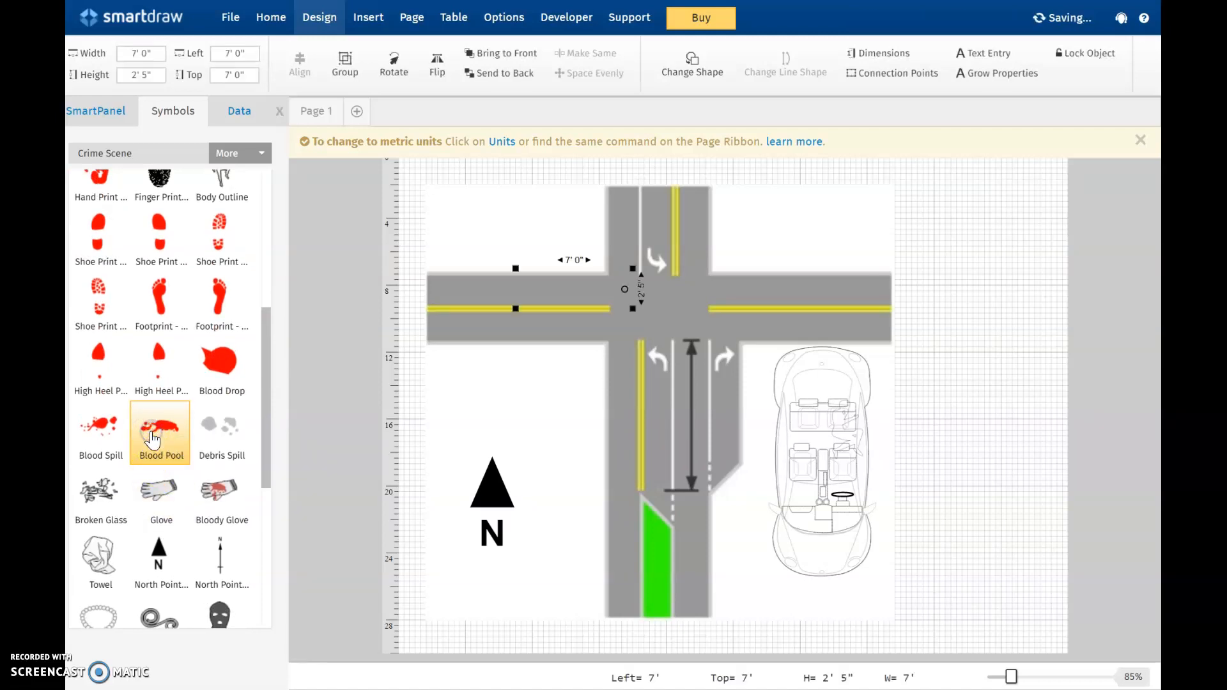
{"action": "left_click", "coordinate": [151, 434]}
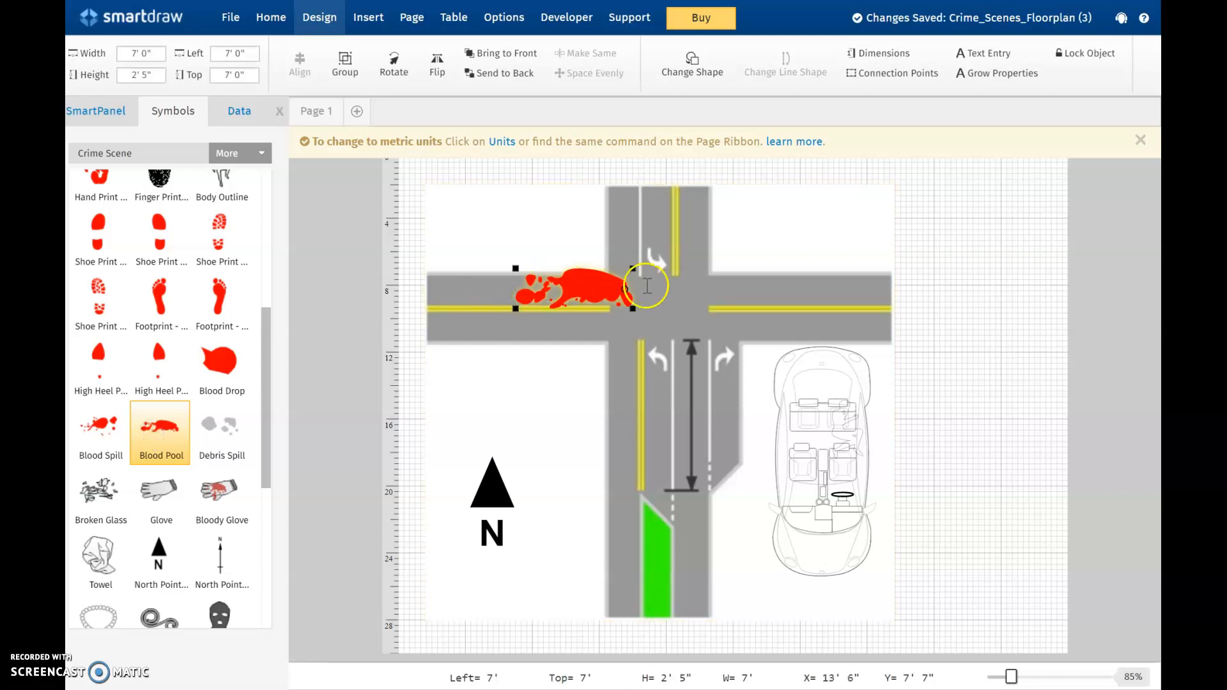
{"action": "left_click_drag", "start_coordinate": [633, 309], "coordinate": [824, 403]}
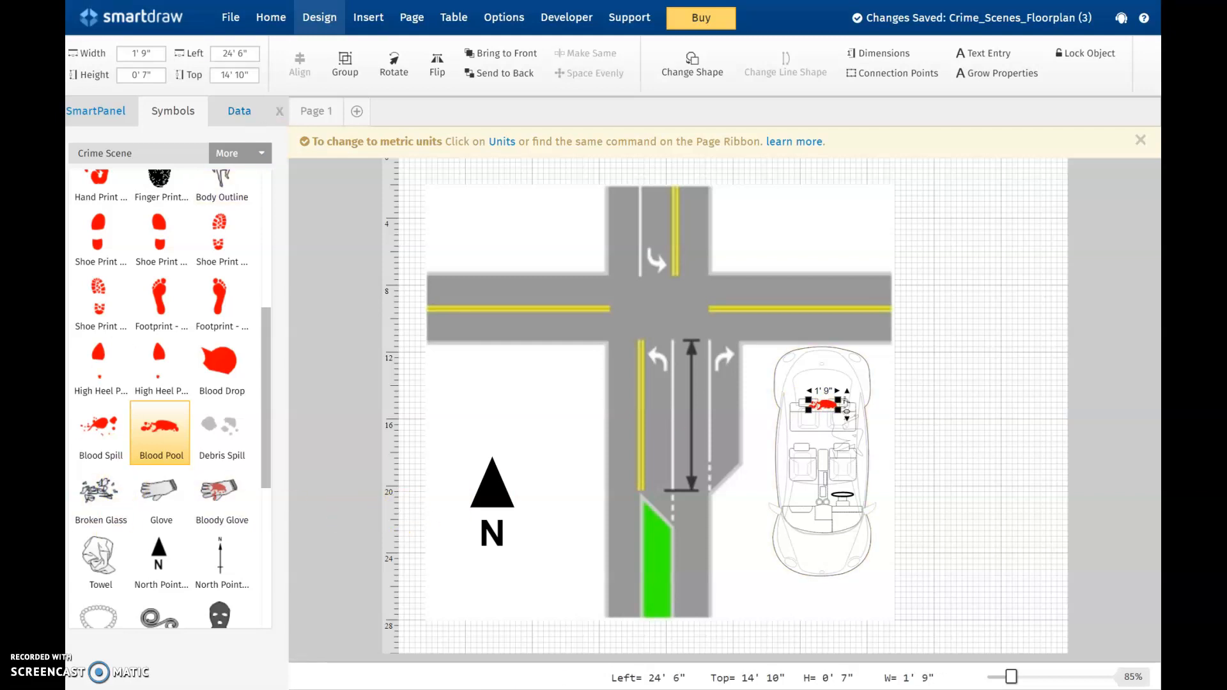
Step: Check the Word assignment for the broken window and remaining evidence details, and return to the SmartDraw diagram
{"action": "mouse_move", "coordinate": [51, 221]}
{"action": "left_click", "coordinate": [87, 264]}
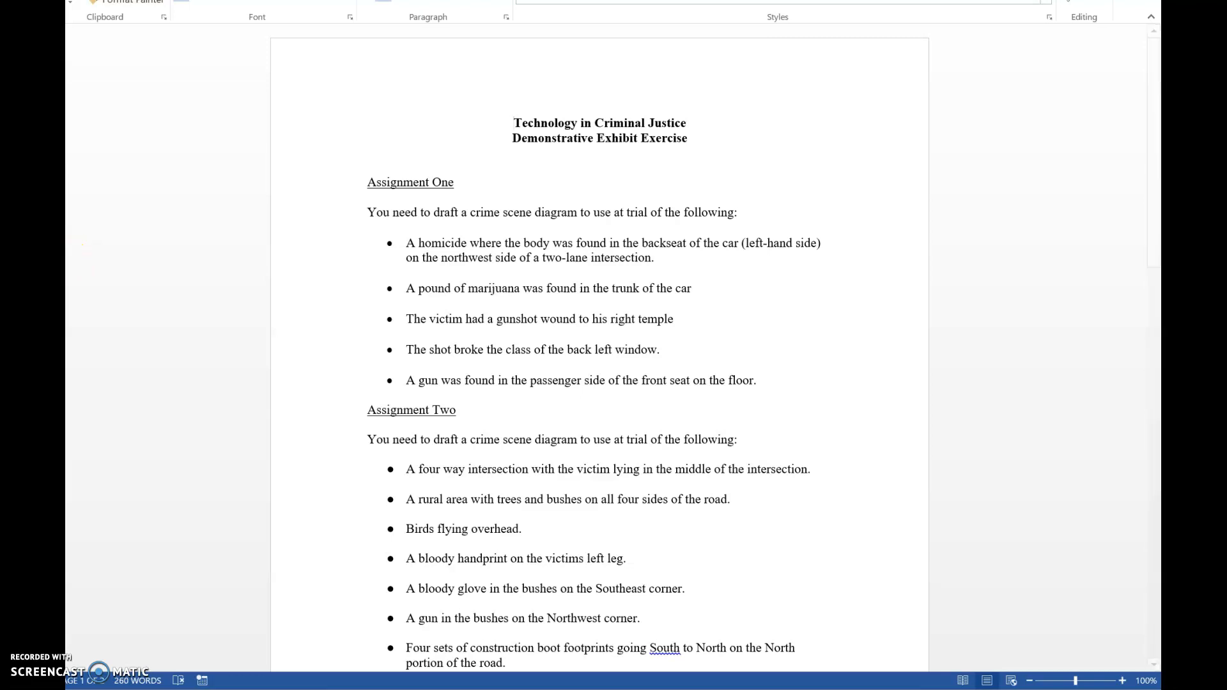
{"action": "mouse_move", "coordinate": [51, 220]}
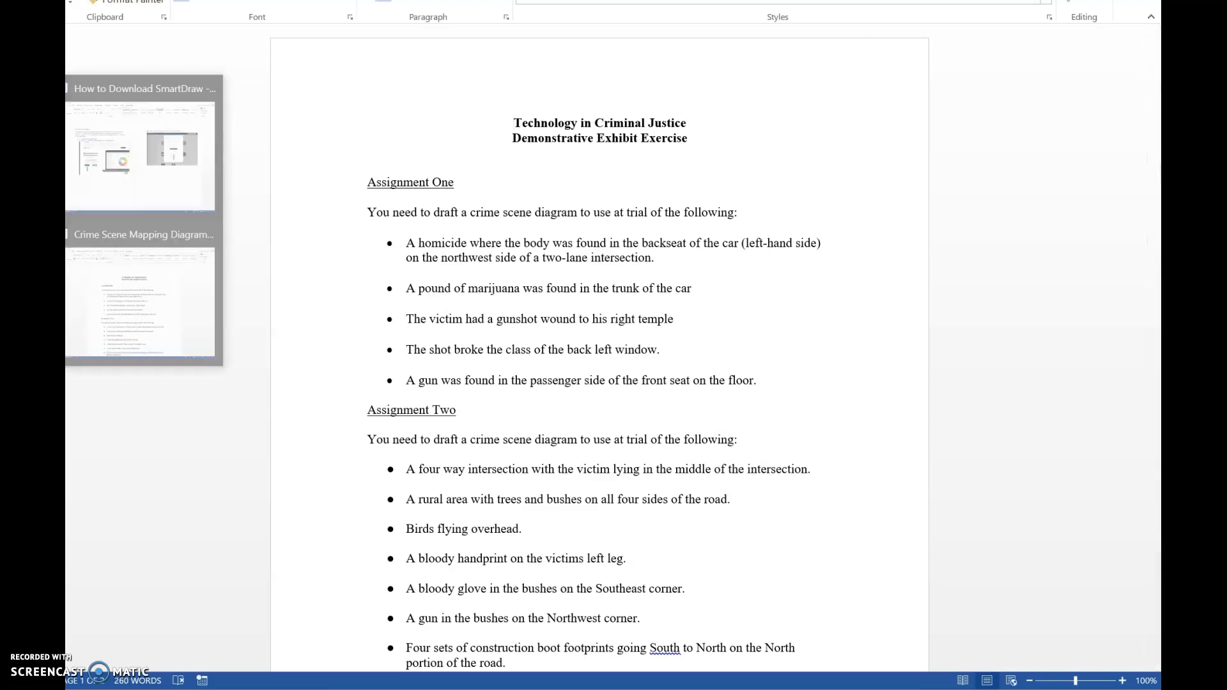
{"action": "left_click", "coordinate": [81, 305]}
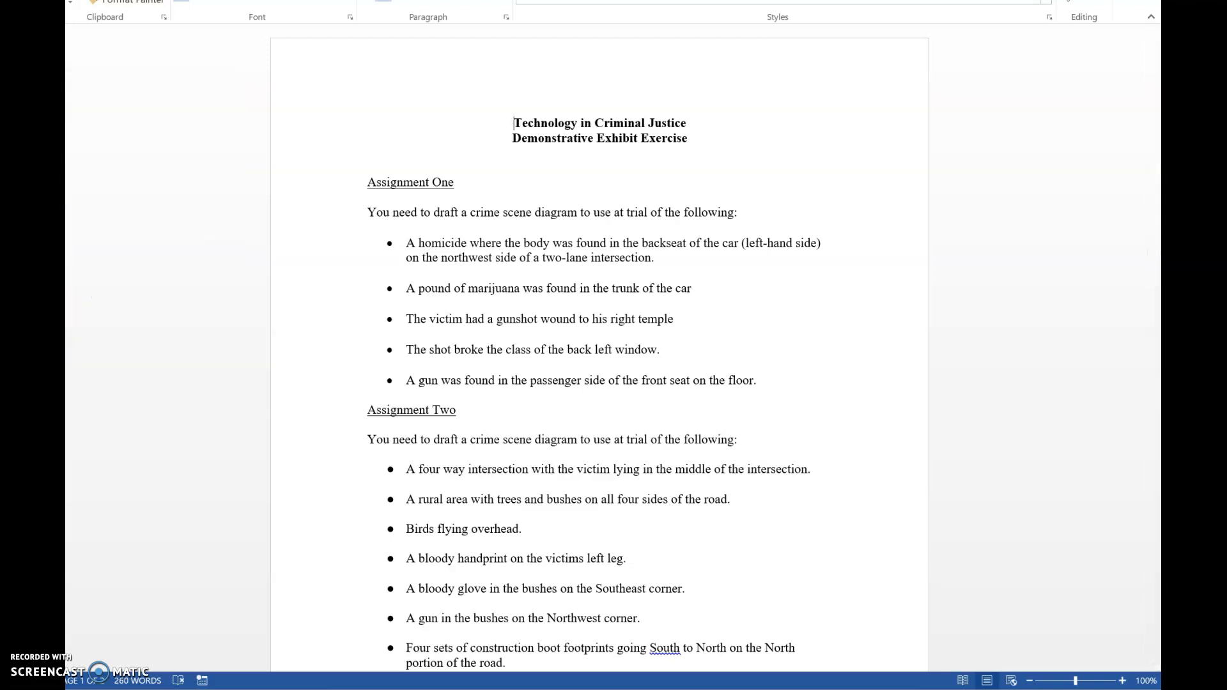
{"action": "key", "text": "alt+Tab"}
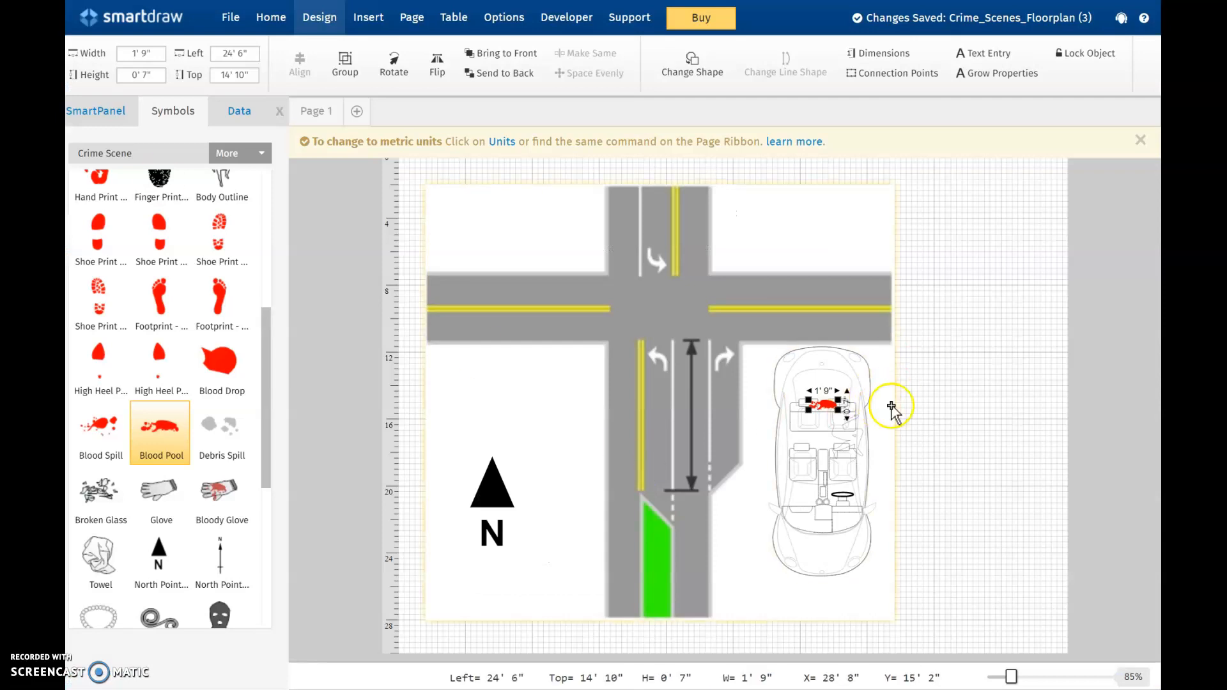
Step: Place the Broken Glass symbol on the road west of the intersection
{"action": "left_click", "coordinate": [98, 478]}
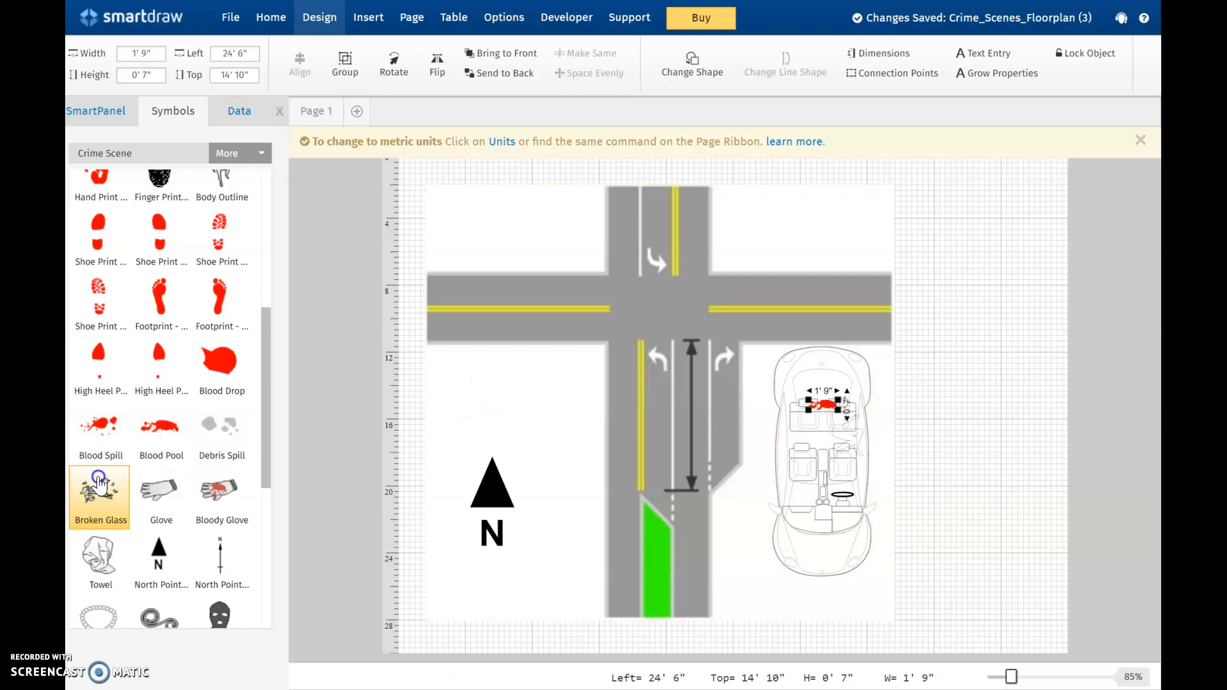
{"action": "left_click_drag", "start_coordinate": [98, 479], "coordinate": [299, 455]}
{"action": "left_click_drag", "start_coordinate": [127, 480], "coordinate": [99, 480]}
{"action": "double_click", "coordinate": [98, 481]}
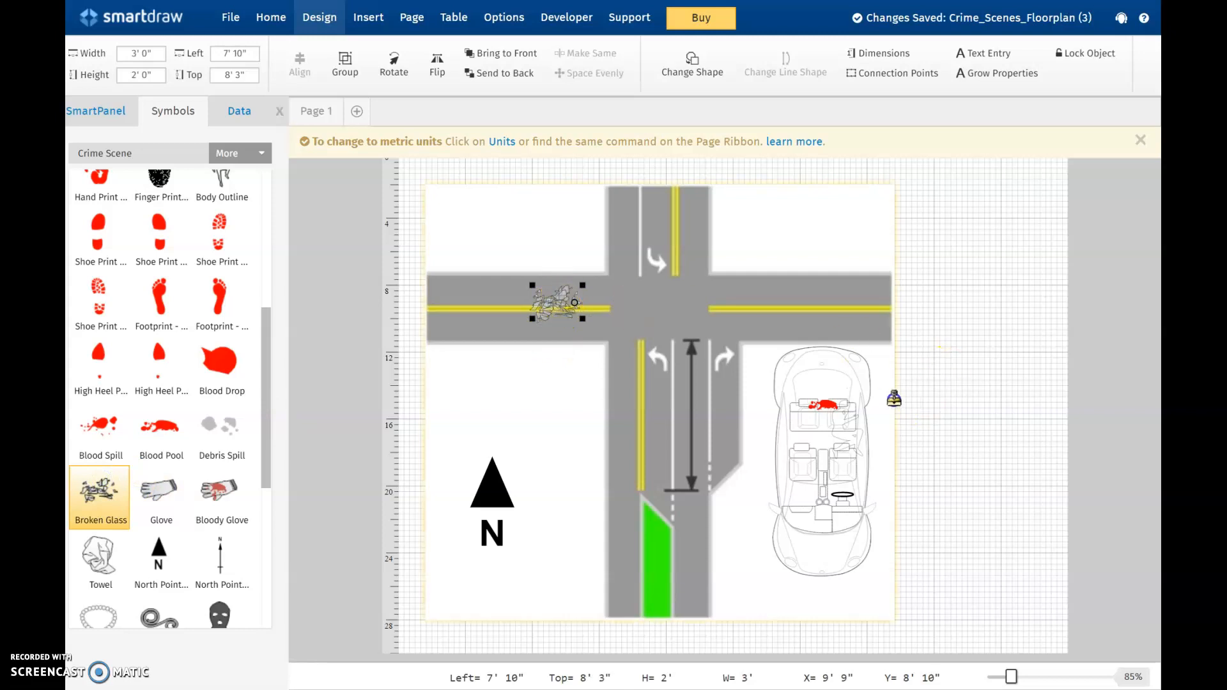
Step: Reposition the displaced car southeast of the intersection so its back seat lines up with the body and blood pool
{"action": "left_click_drag", "start_coordinate": [873, 402], "coordinate": [638, 313]}
{"action": "left_click", "coordinate": [806, 365]}
{"action": "key", "text": "ctrl+z"}
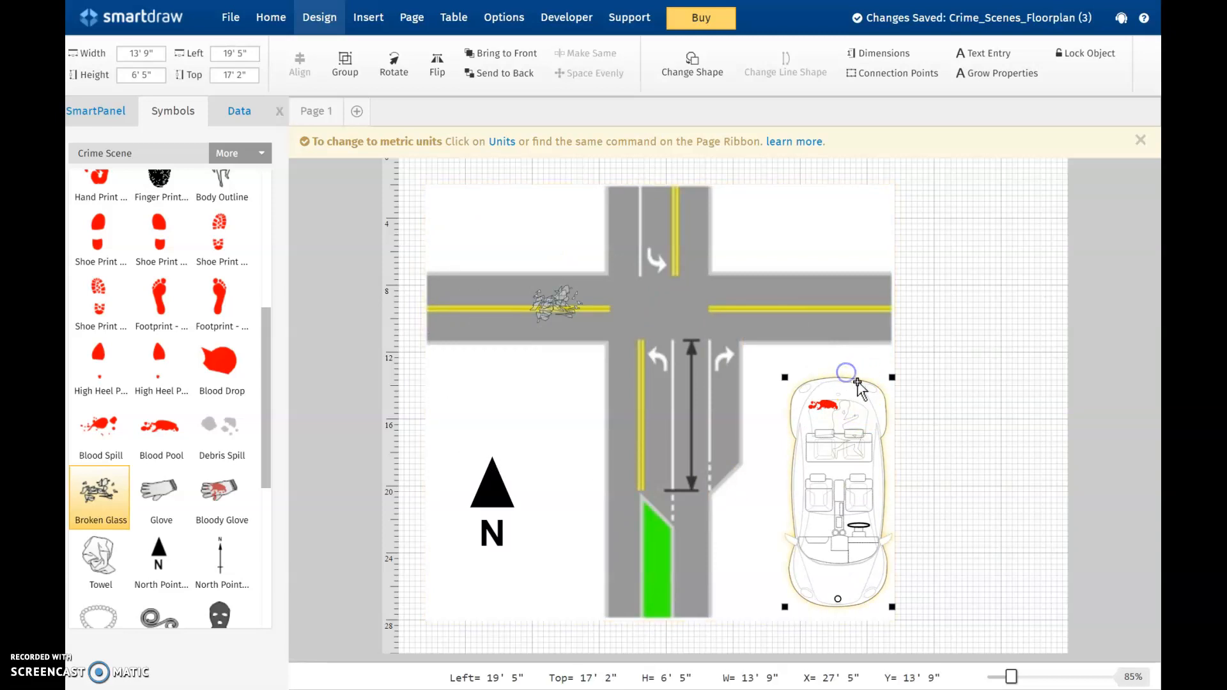
{"action": "left_click", "coordinate": [872, 424]}
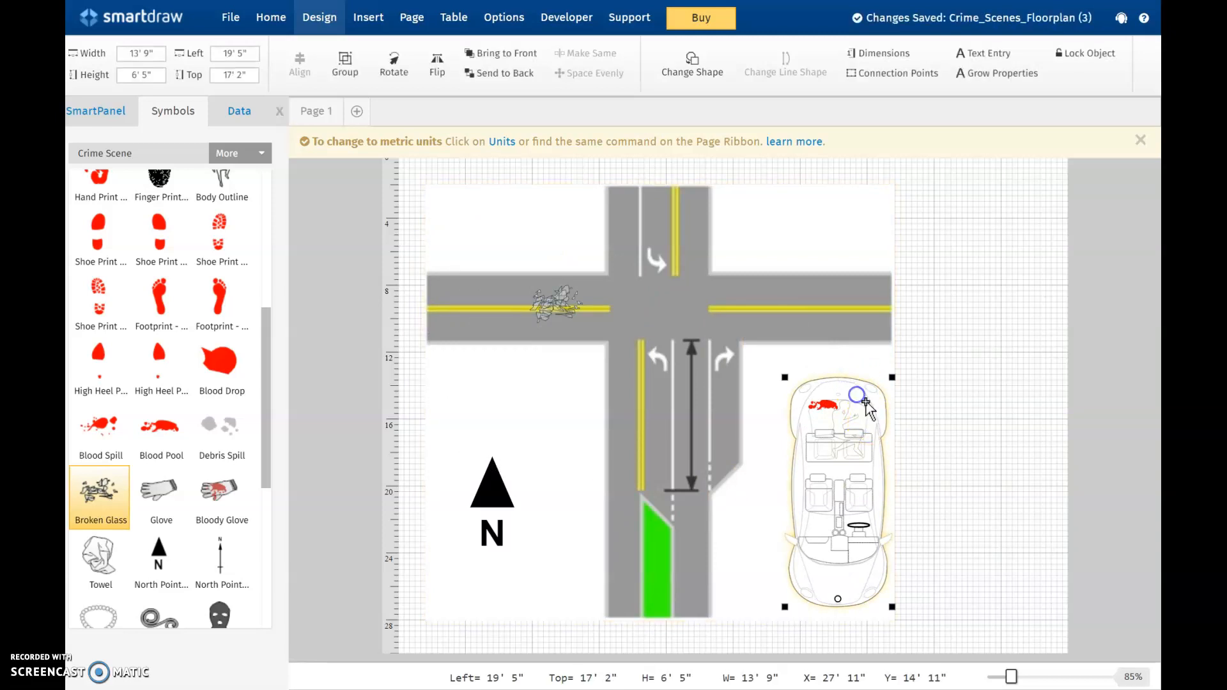
{"action": "left_click", "coordinate": [802, 484]}
{"action": "right_click", "coordinate": [797, 475]}
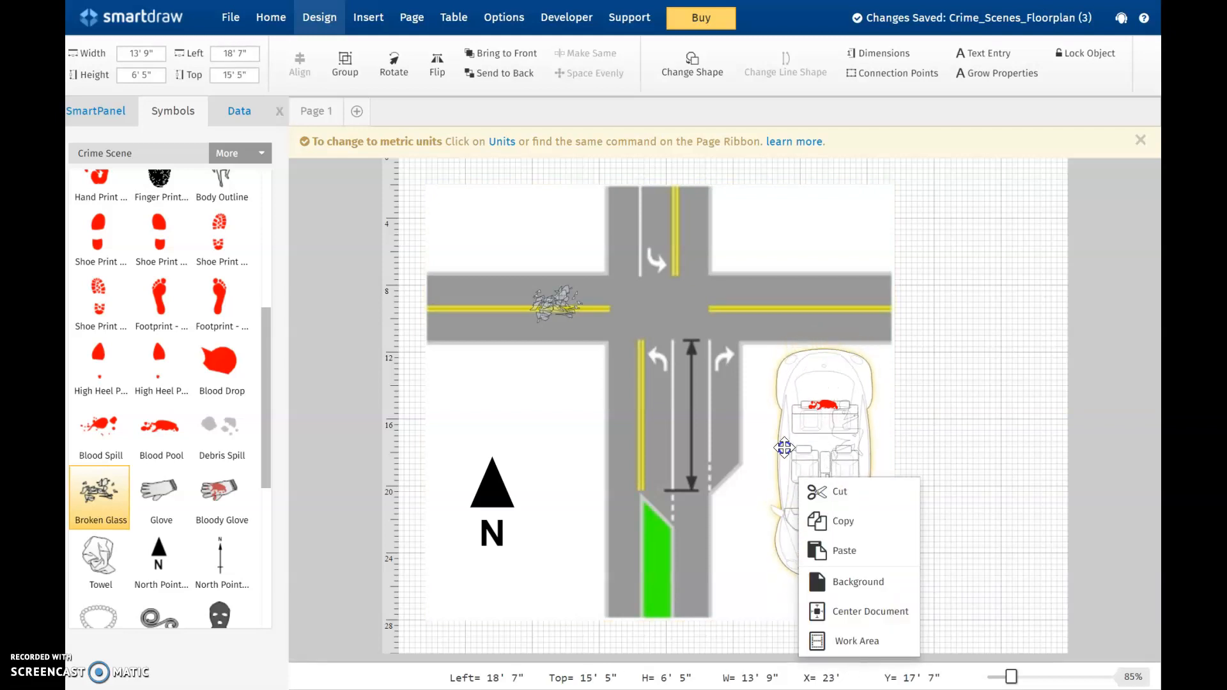
{"action": "left_click", "coordinate": [785, 447]}
Step: Lock the Beetle car in place
{"action": "right_click", "coordinate": [824, 460]}
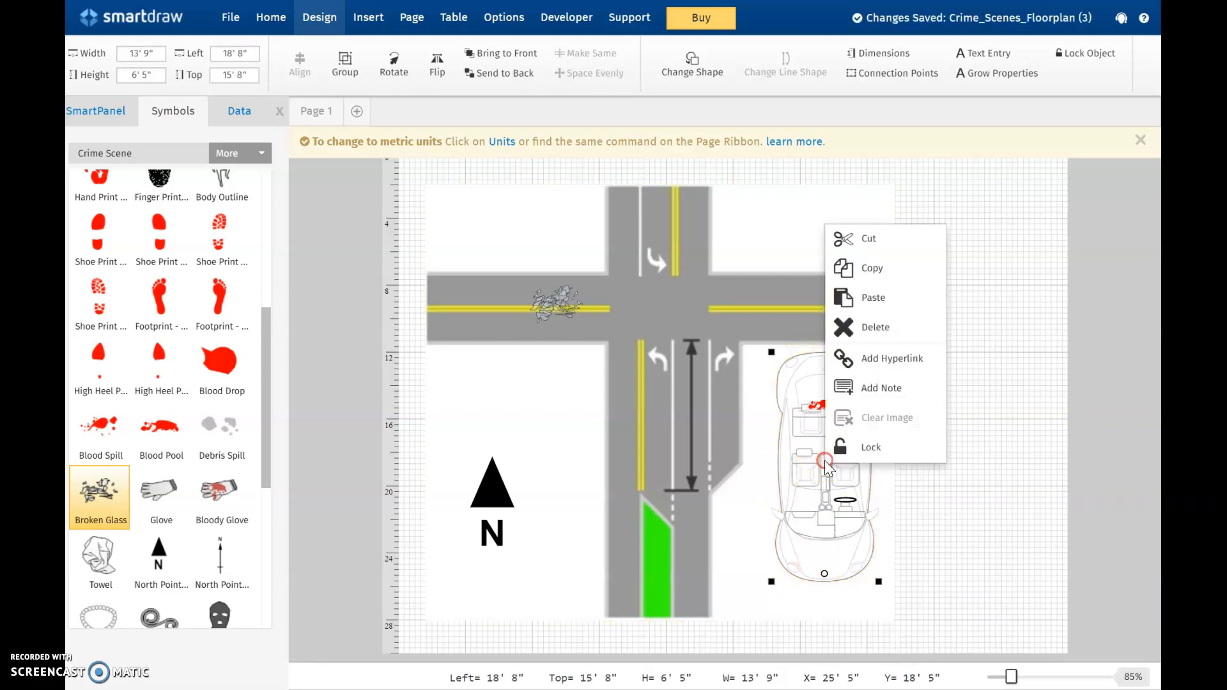
{"action": "left_click", "coordinate": [871, 448]}
{"action": "left_click", "coordinate": [782, 391]}
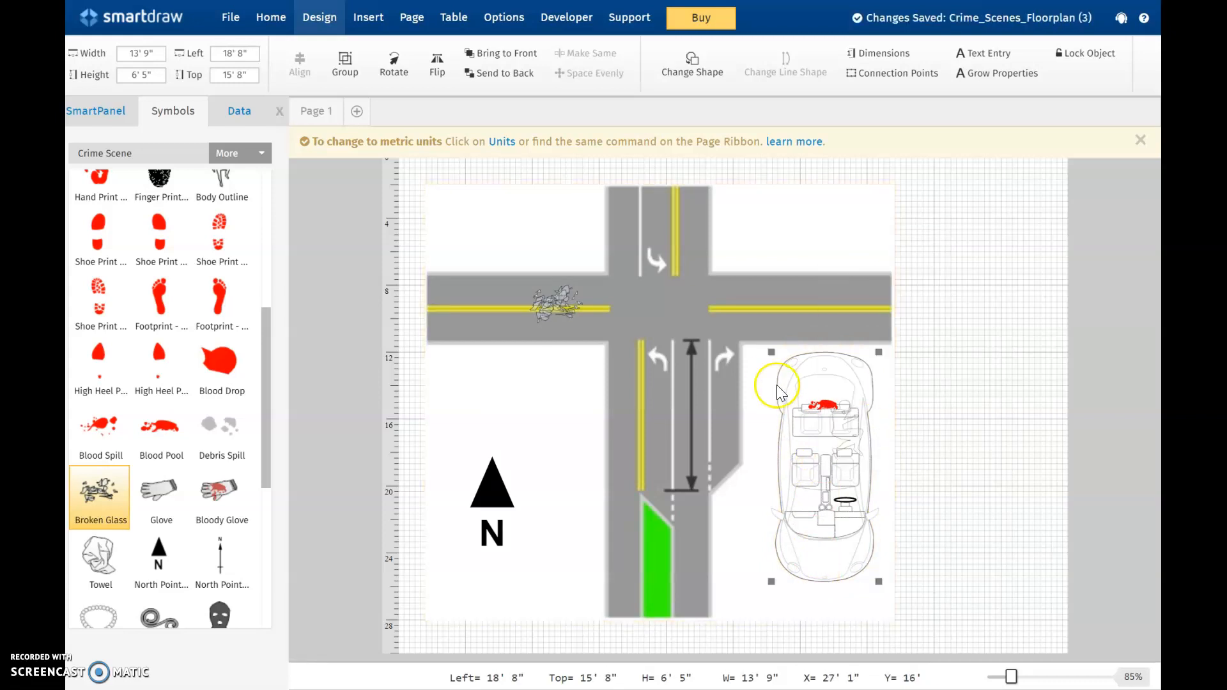
Step: Move a Broken Glass symbol to the car's back left window and shrink it to about 2 ft 2 in by 1 ft 5 in
{"action": "left_click_drag", "start_coordinate": [556, 304], "coordinate": [889, 391]}
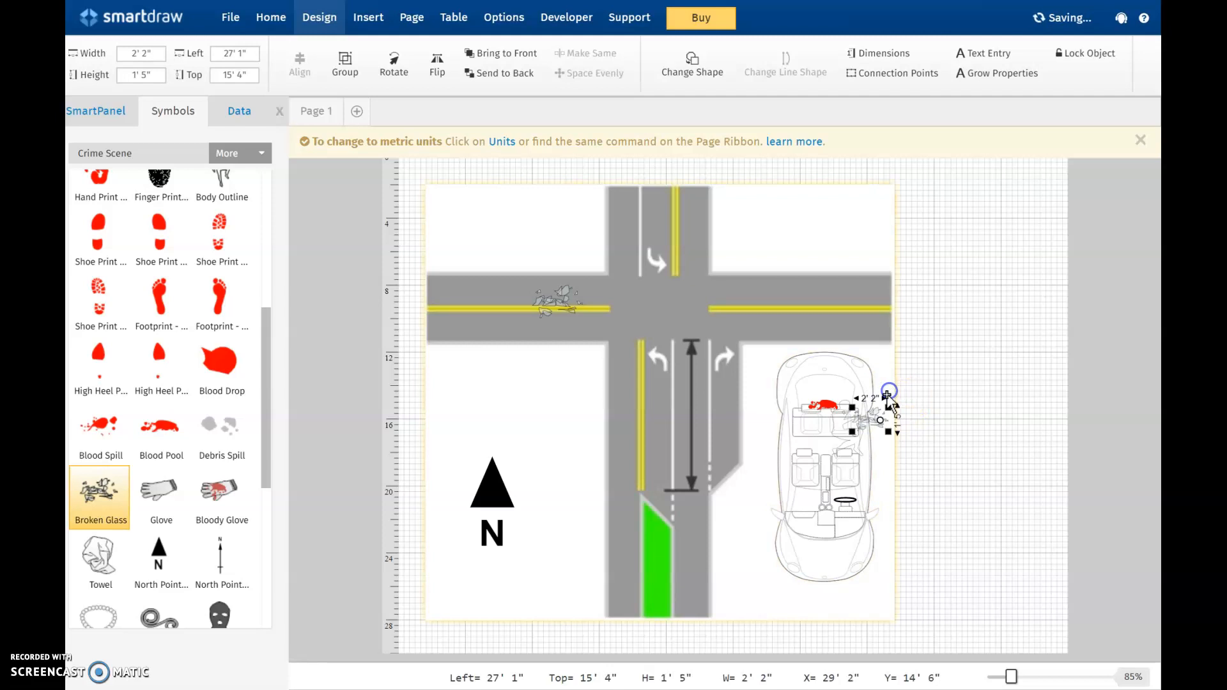
{"action": "left_click", "coordinate": [882, 477]}
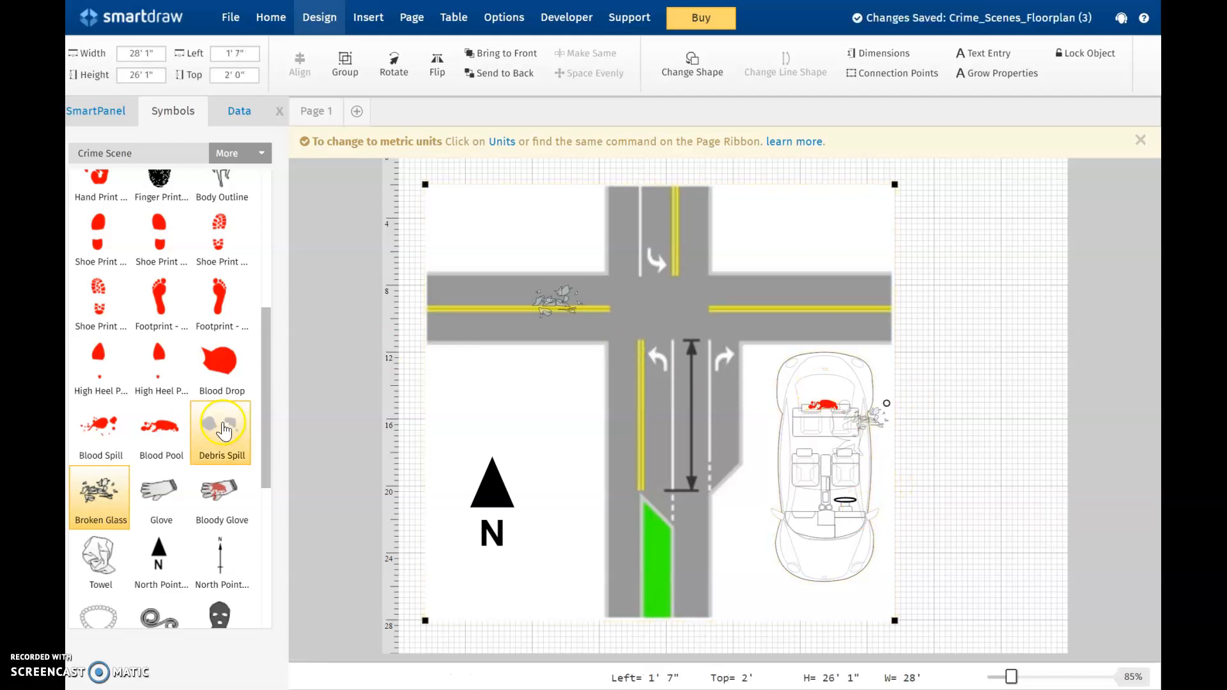
Step: Check the gun's location in the Word exercise document, then place the Gun symbol on the car's front passenger-side floor
{"action": "left_click_drag", "start_coordinate": [267, 396], "coordinate": [252, 644]}
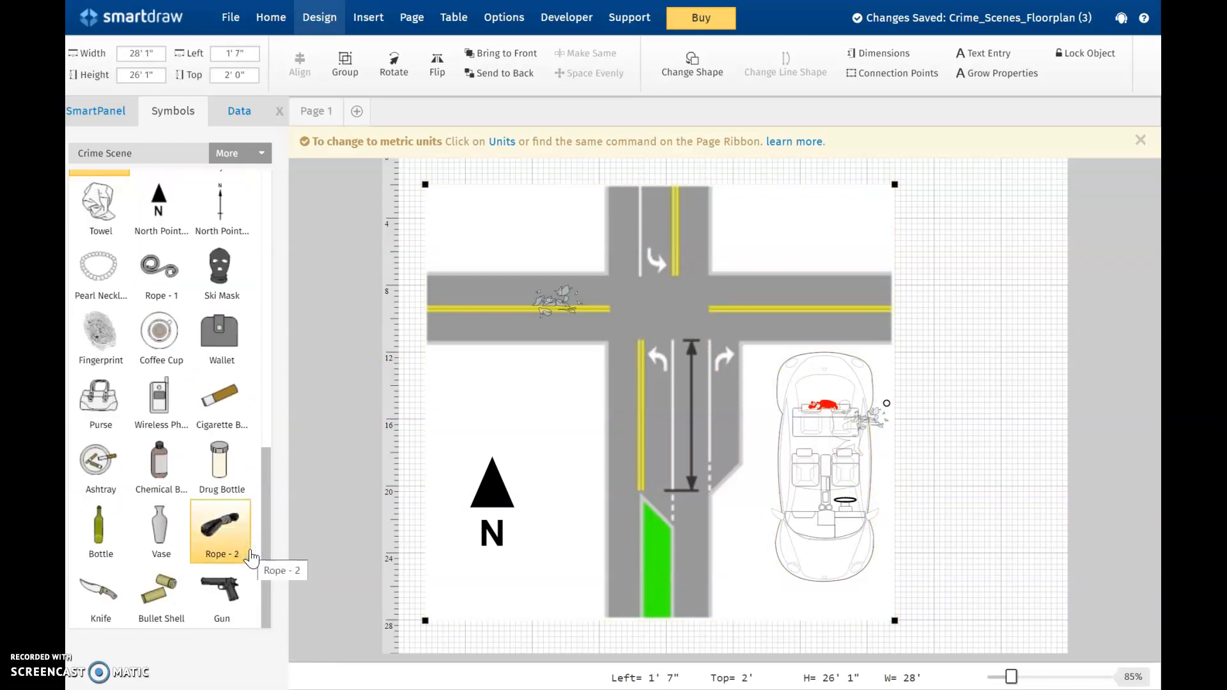
{"action": "left_click", "coordinate": [232, 594]}
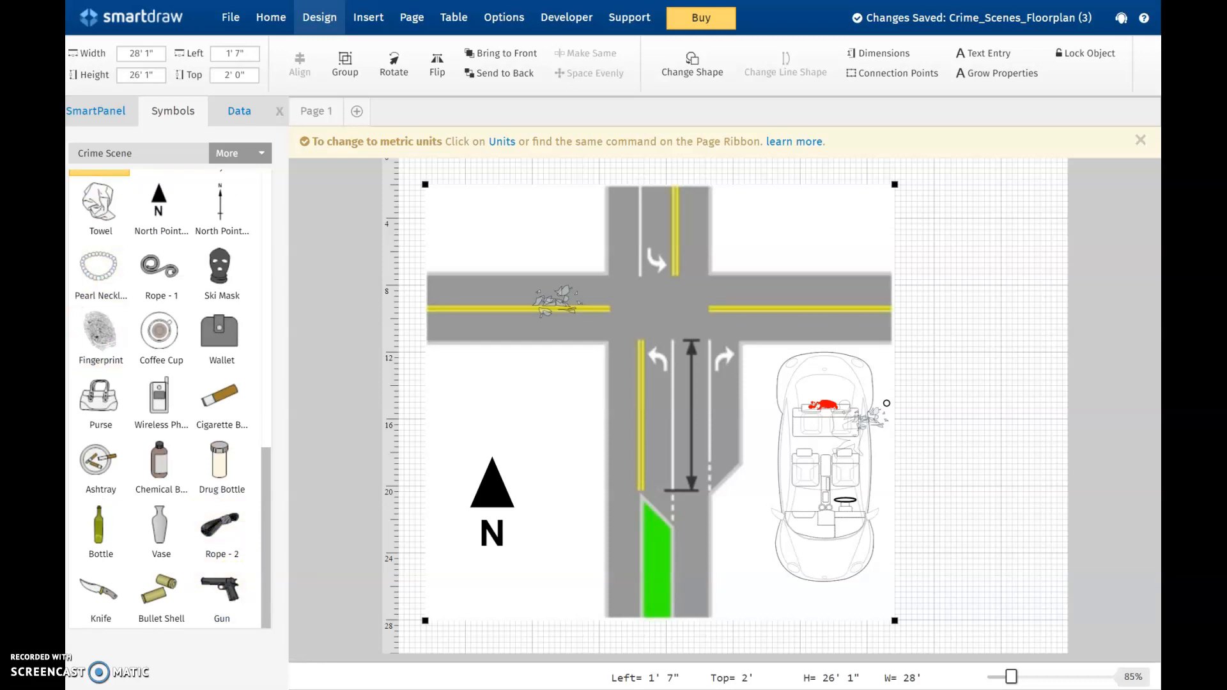
{"action": "mouse_move", "coordinate": [33, 221]}
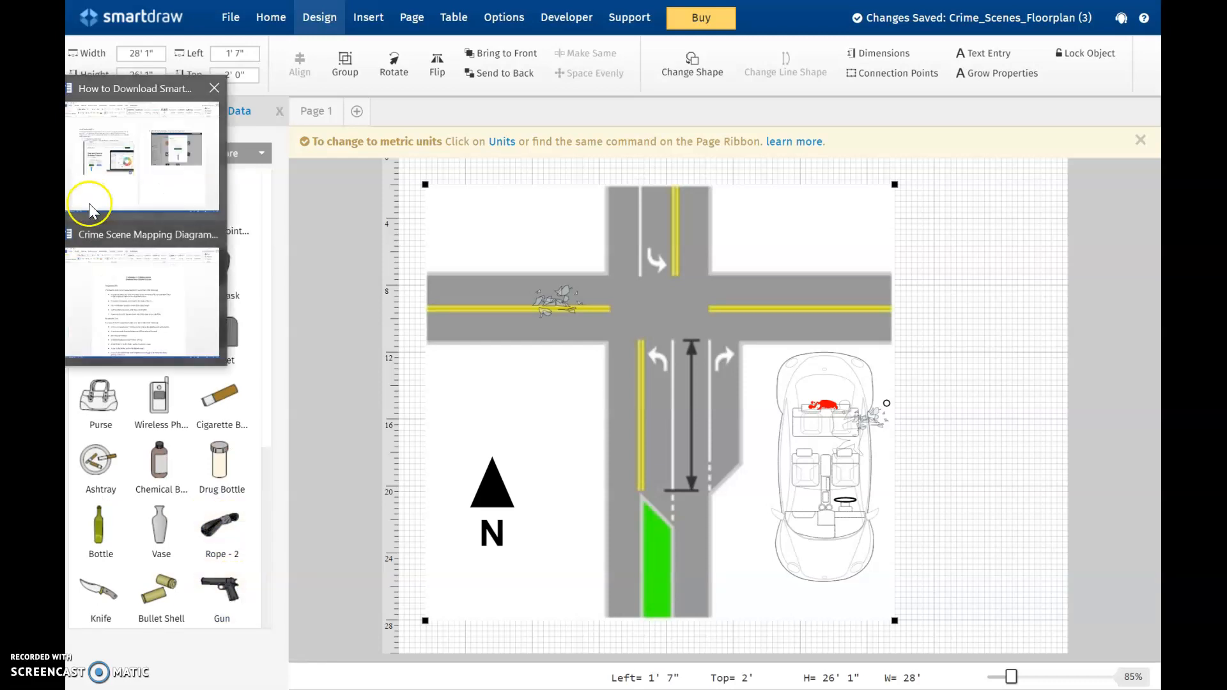
{"action": "left_click", "coordinate": [121, 313]}
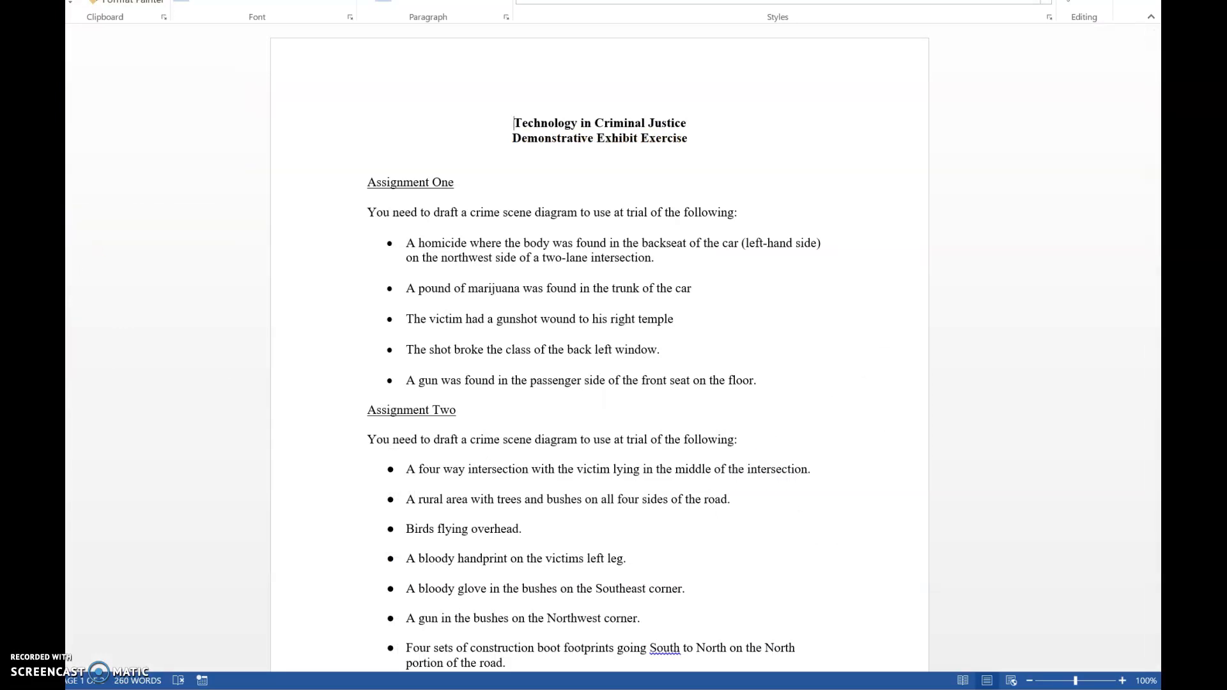
{"action": "key", "text": "alt+Tab"}
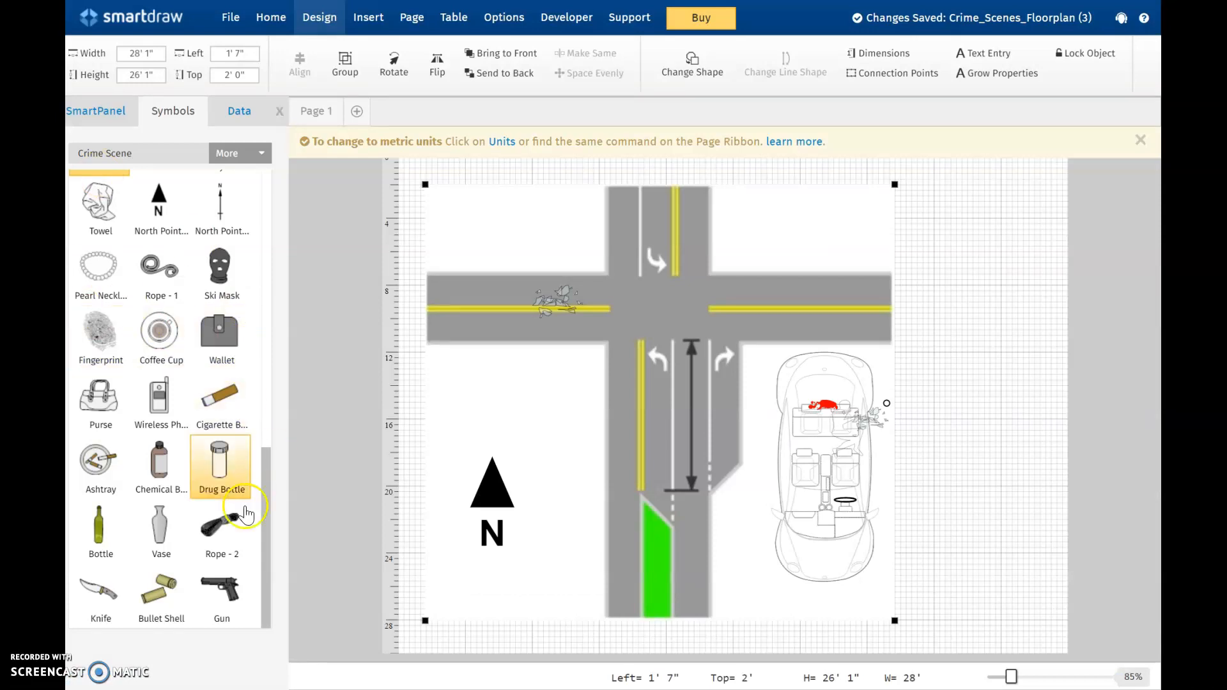
{"action": "left_click", "coordinate": [208, 603]}
{"action": "left_click_drag", "start_coordinate": [207, 607], "coordinate": [803, 501]}
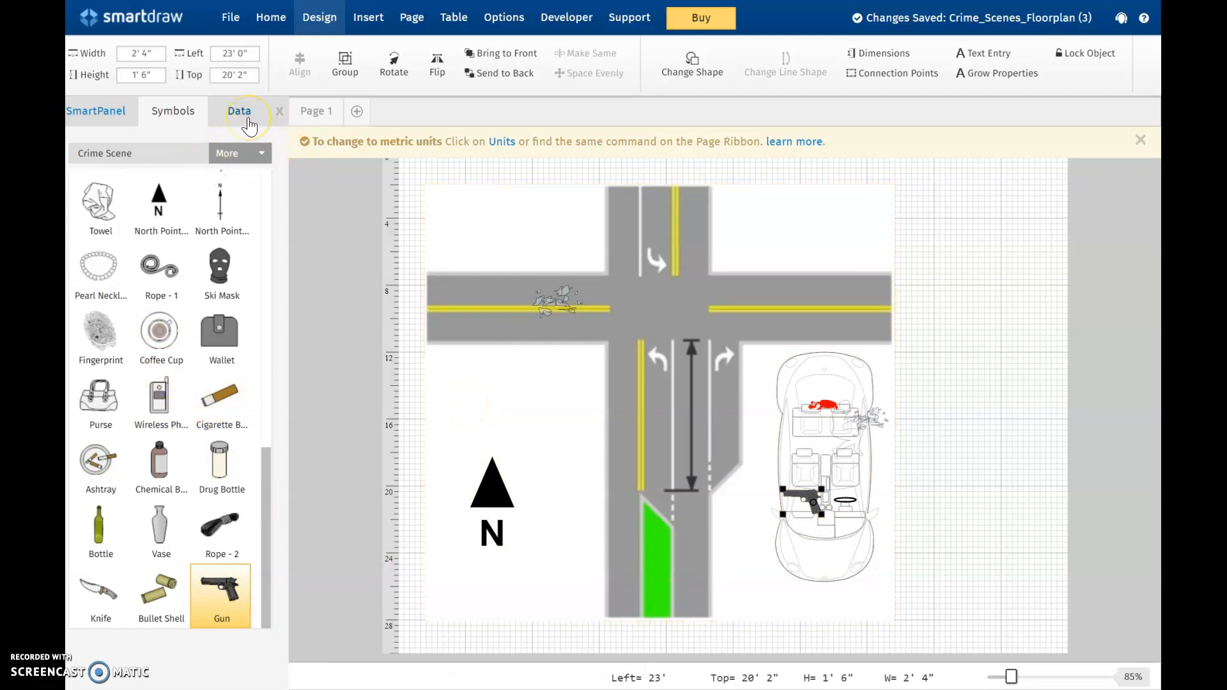
Step: Search the symbol libraries for "drugs" and load the Drugs library
{"action": "left_click", "coordinate": [243, 154]}
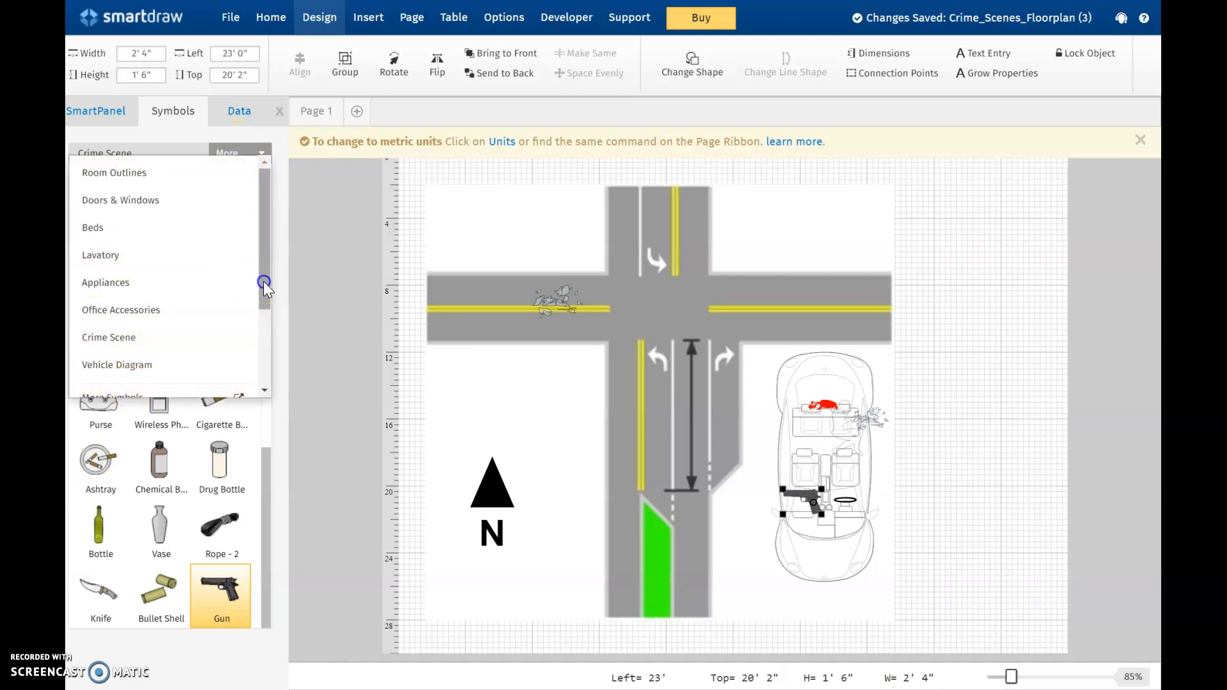
{"action": "left_click_drag", "start_coordinate": [264, 281], "coordinate": [262, 330]}
{"action": "left_click", "coordinate": [142, 311]}
{"action": "left_click", "coordinate": [423, 135]}
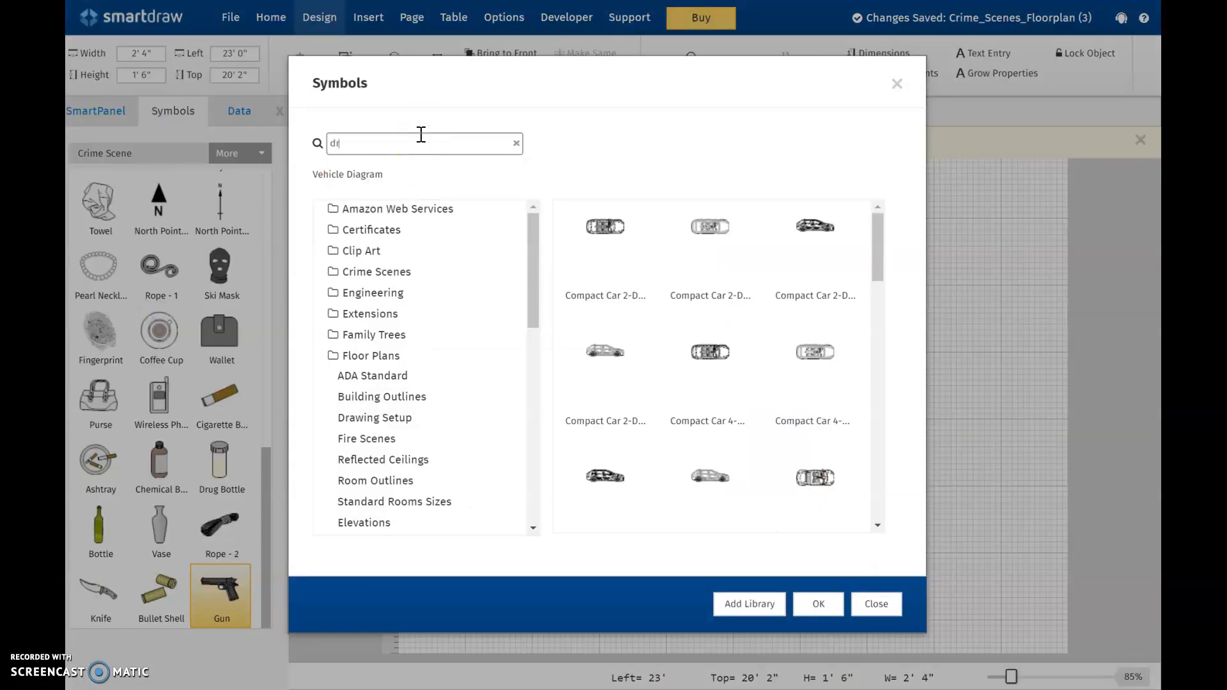
{"action": "key", "text": "Return"}
{"action": "left_click", "coordinate": [437, 145]}
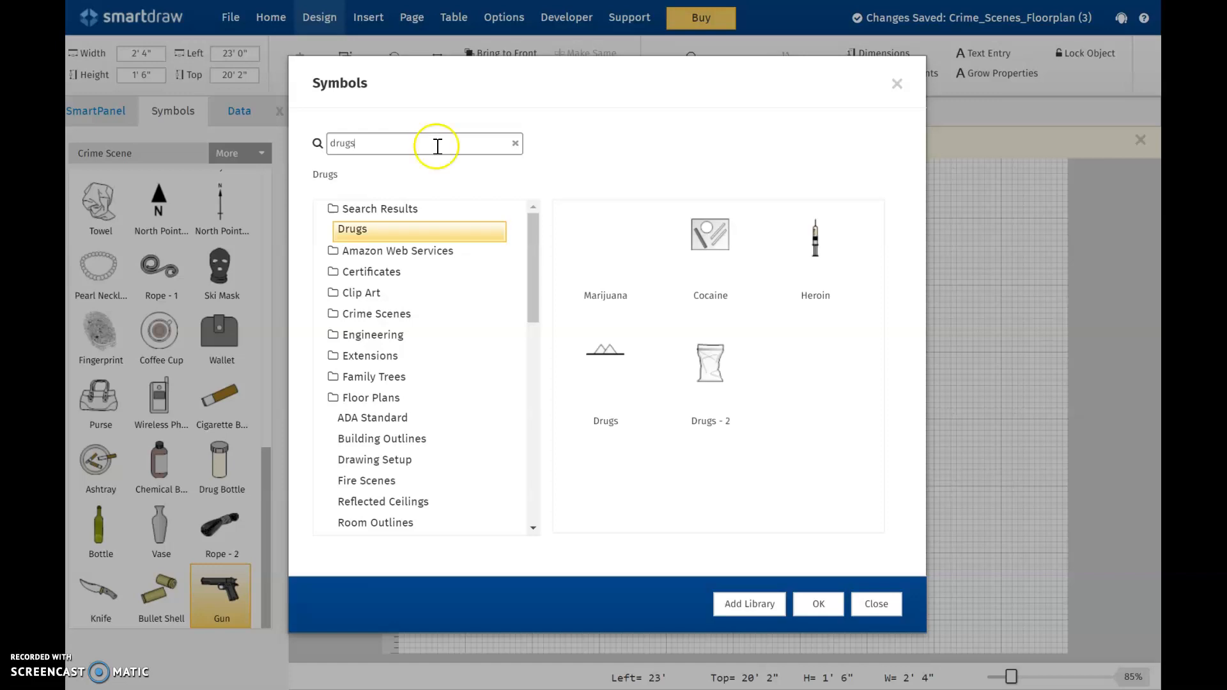
{"action": "left_click", "coordinate": [383, 232]}
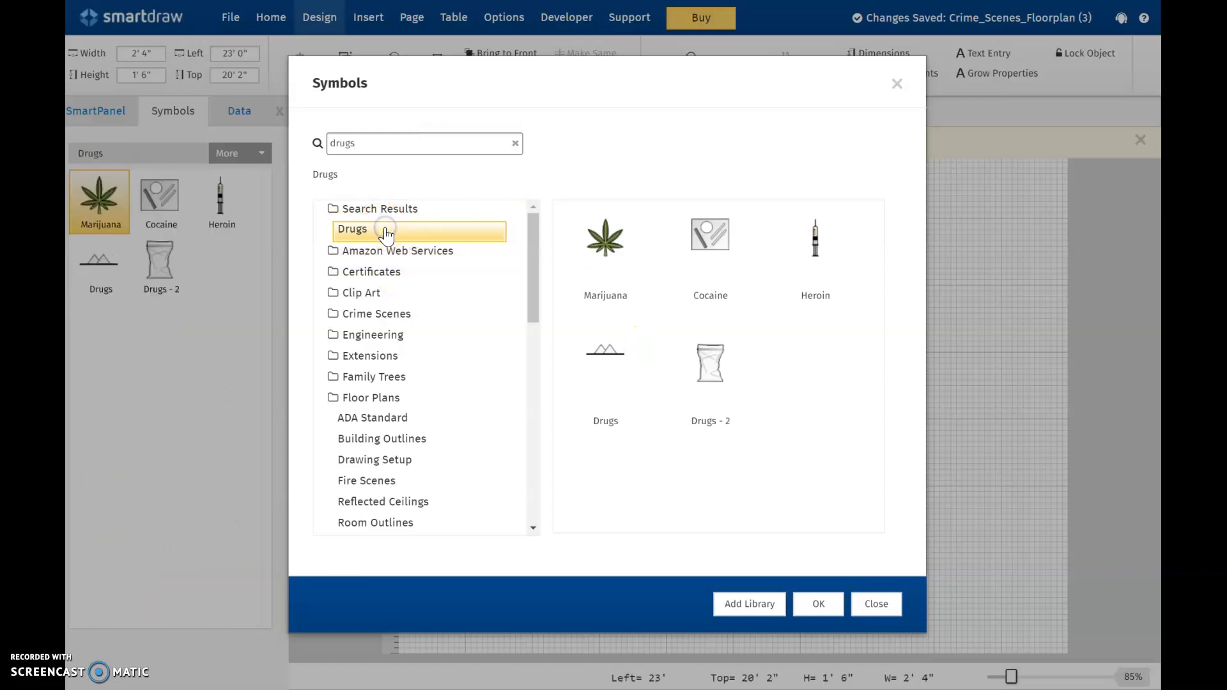
{"action": "left_click", "coordinate": [819, 607]}
Step: Place the Drugs - 2 bag symbol in the car's trunk and put the Marijuana leaf symbol on top of it
{"action": "left_click_drag", "start_coordinate": [160, 268], "coordinate": [826, 378]}
{"action": "left_click_drag", "start_coordinate": [754, 362], "coordinate": [754, 363]}
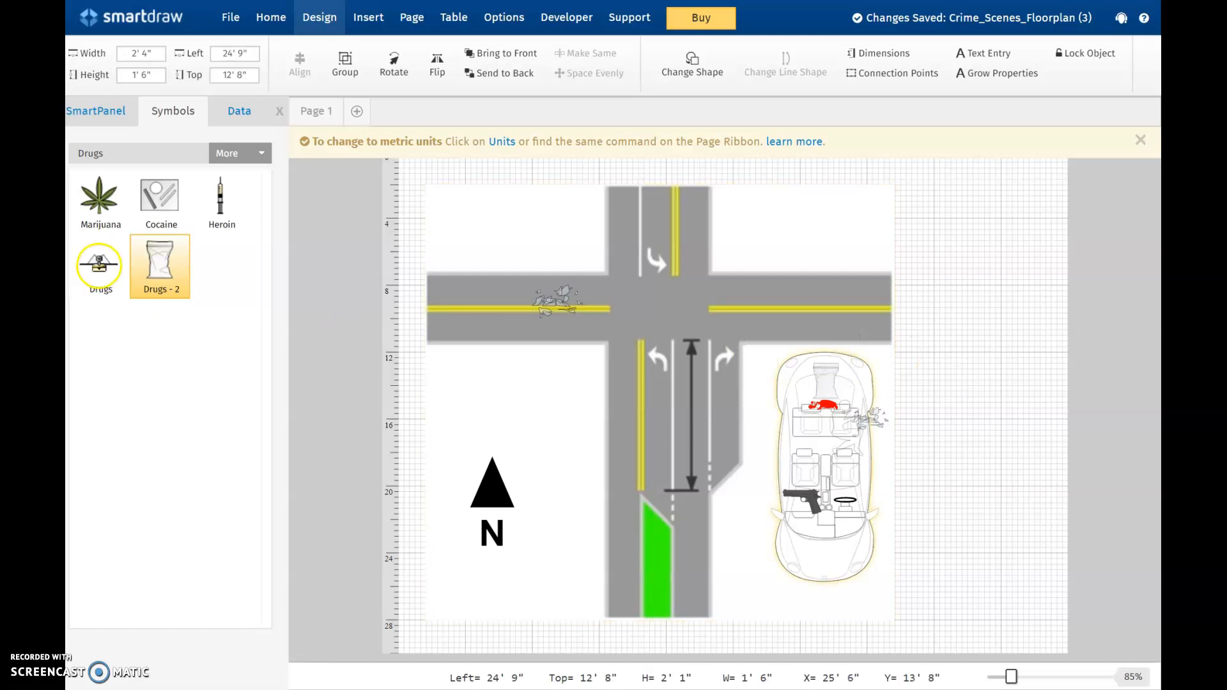
{"action": "left_click", "coordinate": [94, 195]}
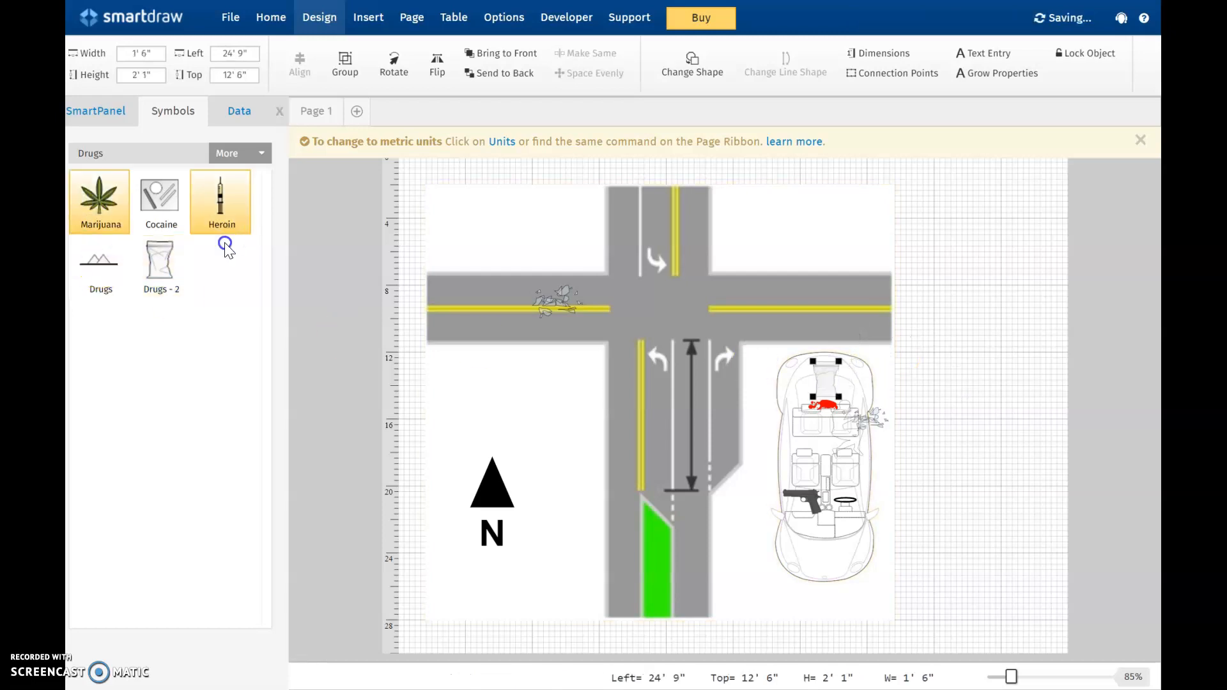
{"action": "left_click", "coordinate": [105, 275]}
{"action": "left_click", "coordinate": [100, 187]}
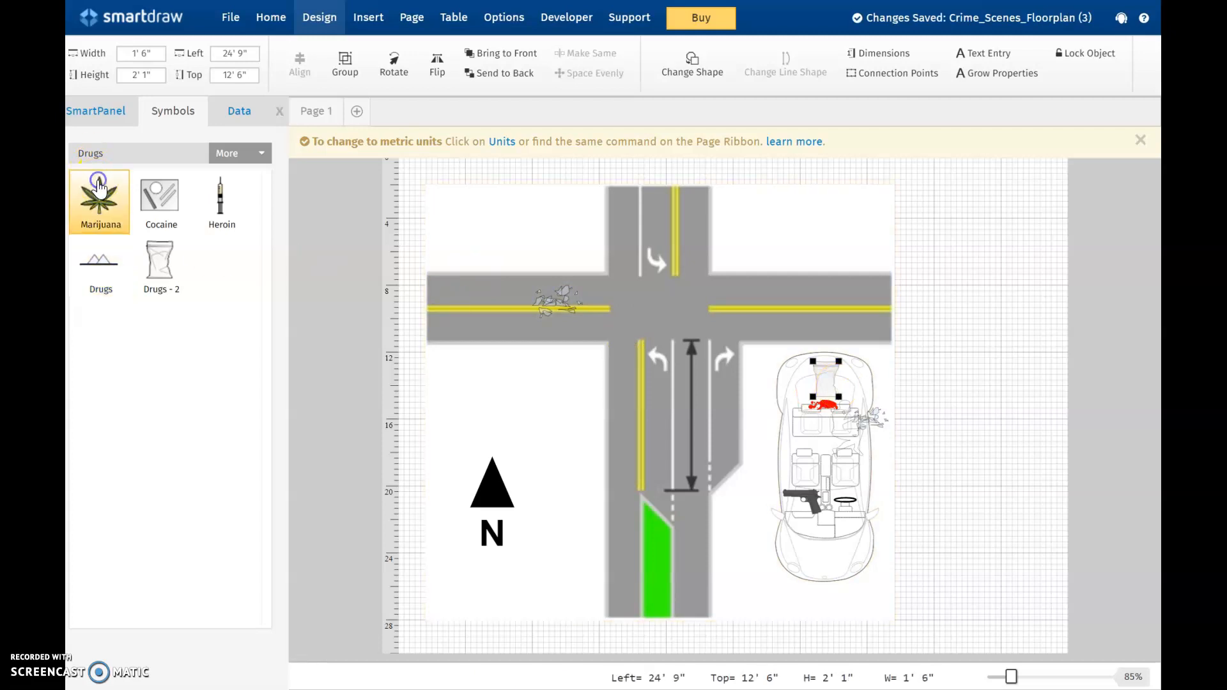
{"action": "left_click_drag", "start_coordinate": [99, 187], "coordinate": [854, 418]}
{"action": "left_click_drag", "start_coordinate": [556, 308], "coordinate": [833, 384]}
Step: Delete the spare Broken Glass symbol from the road west of the intersection
{"action": "left_click", "coordinate": [567, 298]}
{"action": "key", "text": "Delete"}
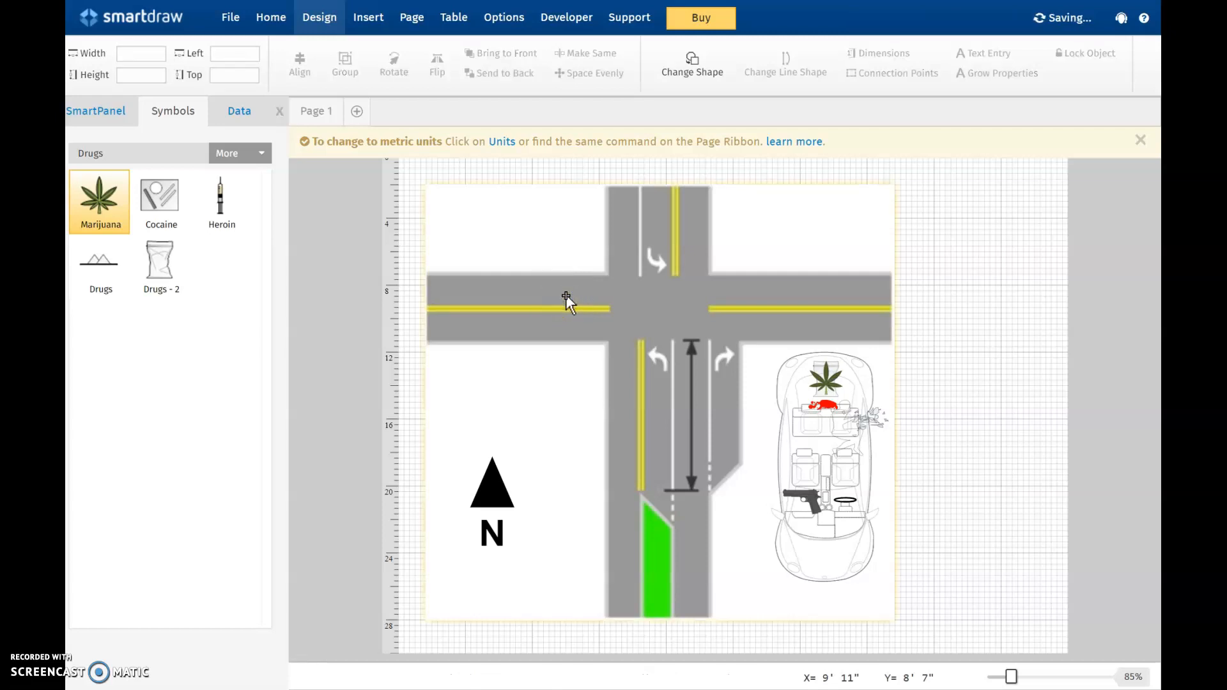
{"action": "left_click", "coordinate": [830, 530]}
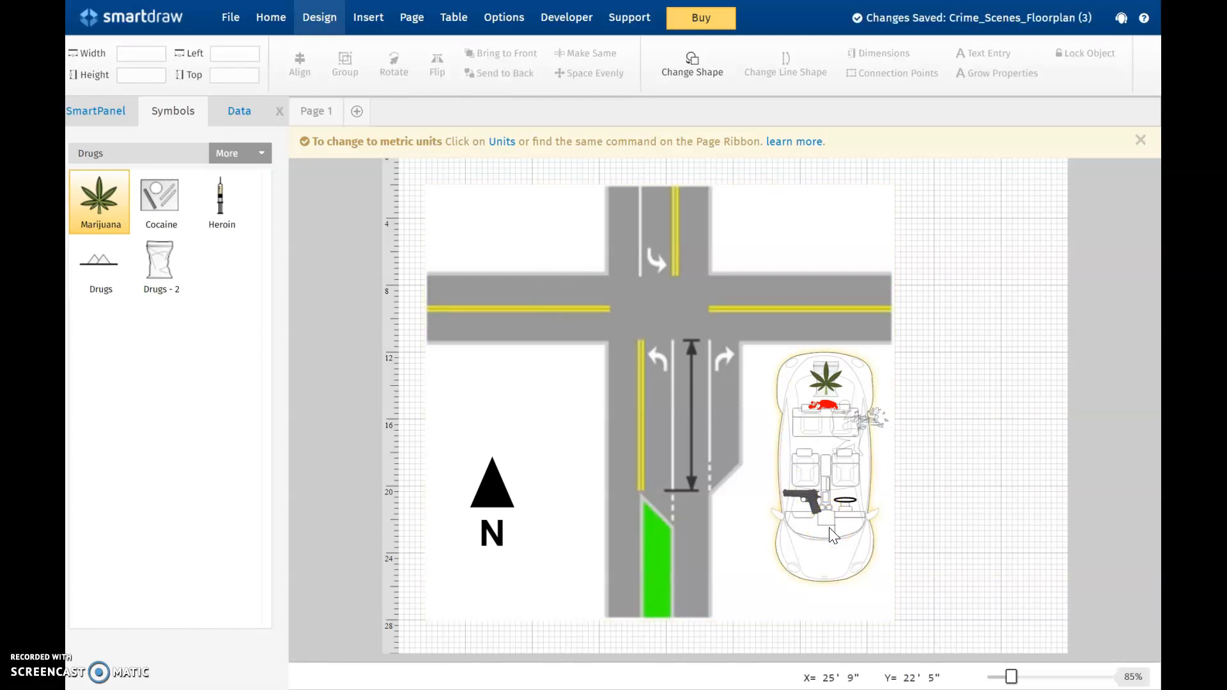
{"action": "left_click", "coordinate": [606, 273]}
{"action": "left_click", "coordinate": [241, 225]}
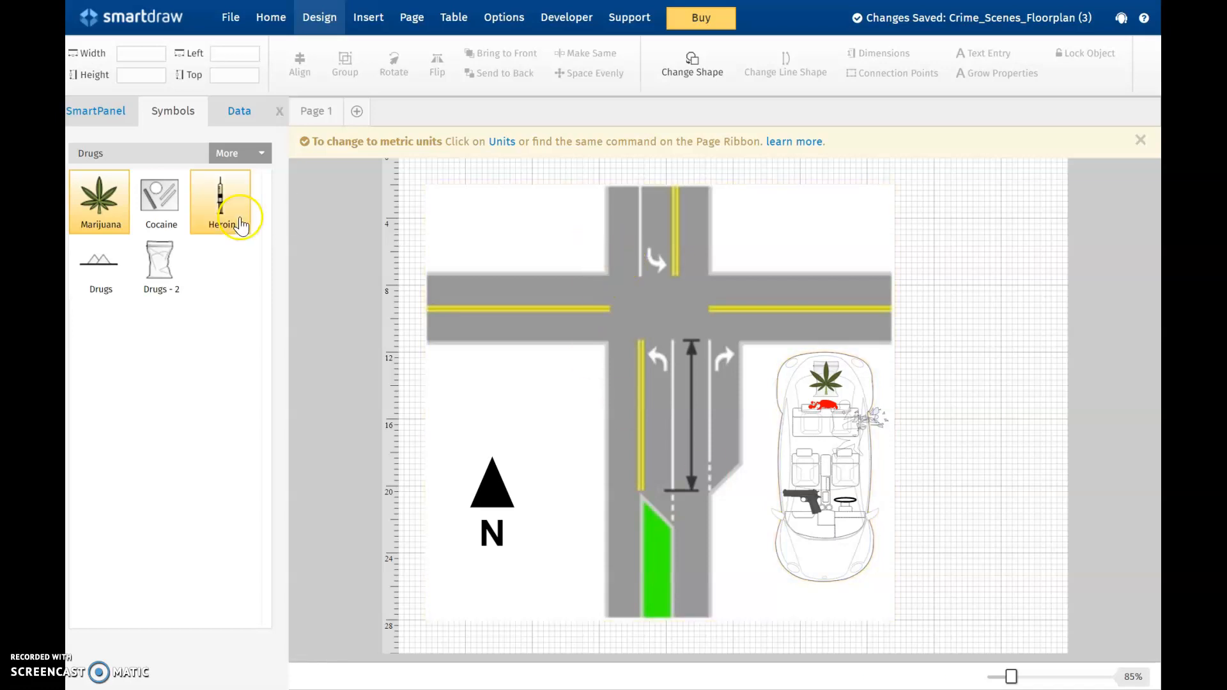
Step: Add a second light-outlined Beetle top view from the Vehicle Diagram library and delete the extra copy of it
{"action": "left_click", "coordinate": [243, 154]}
{"action": "left_click", "coordinate": [128, 289]}
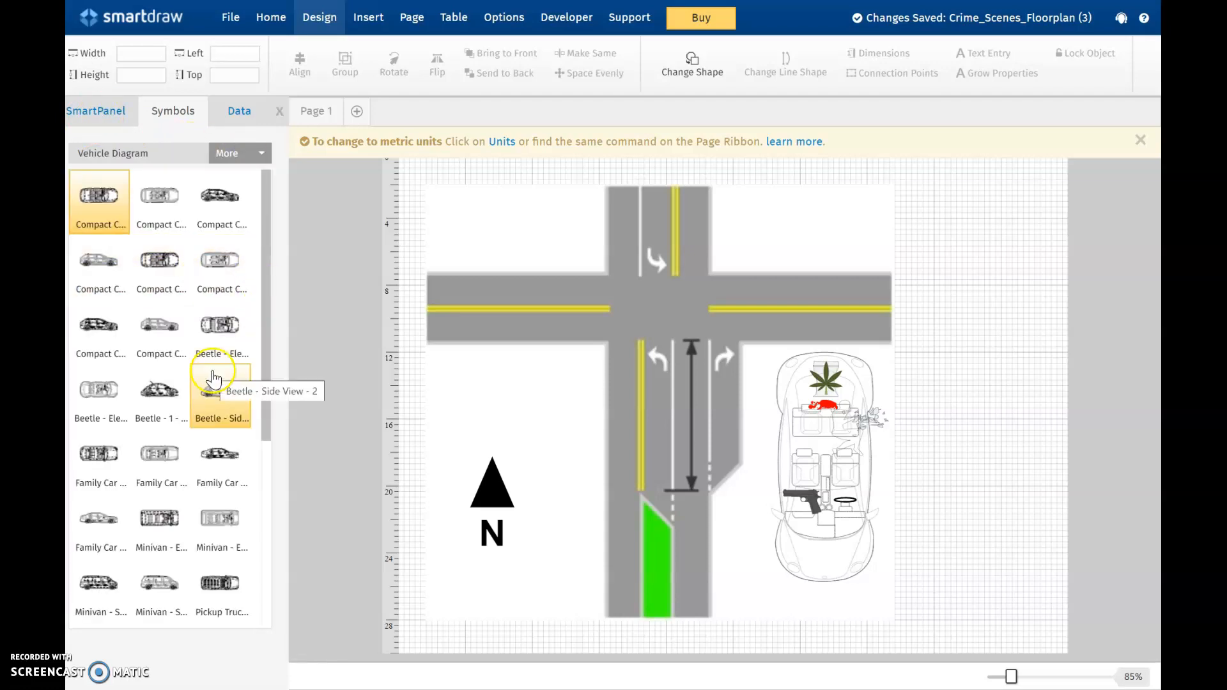
{"action": "left_click", "coordinate": [102, 401]}
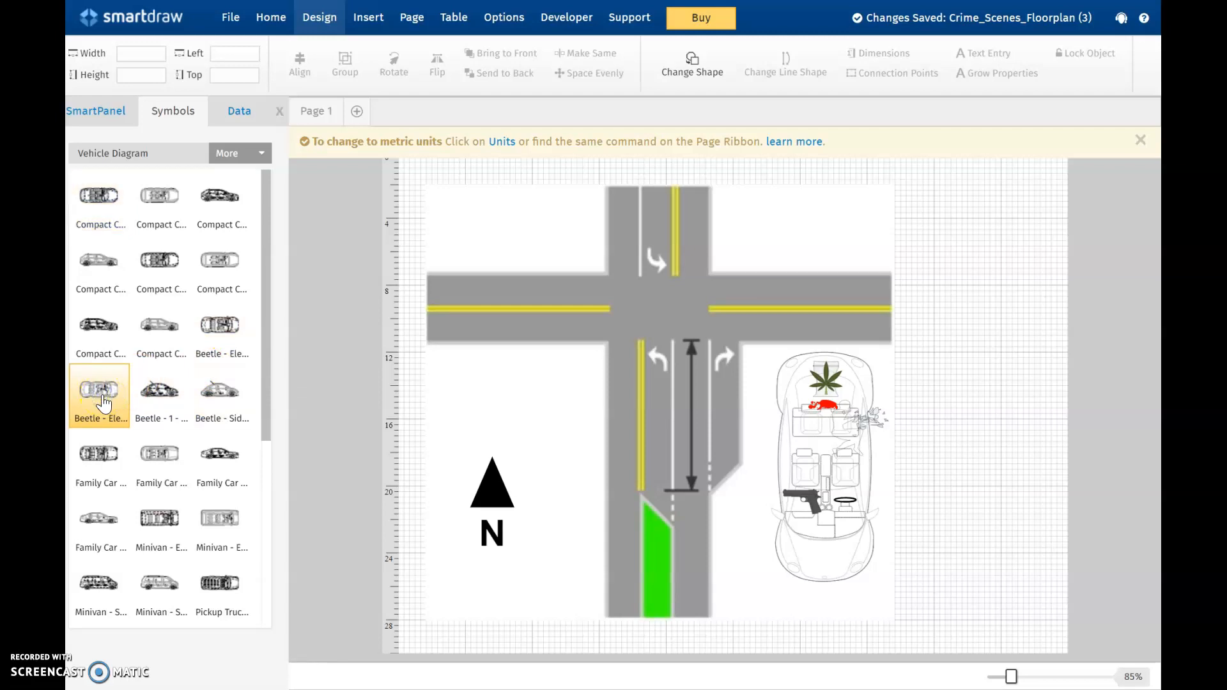
{"action": "left_click", "coordinate": [102, 401]}
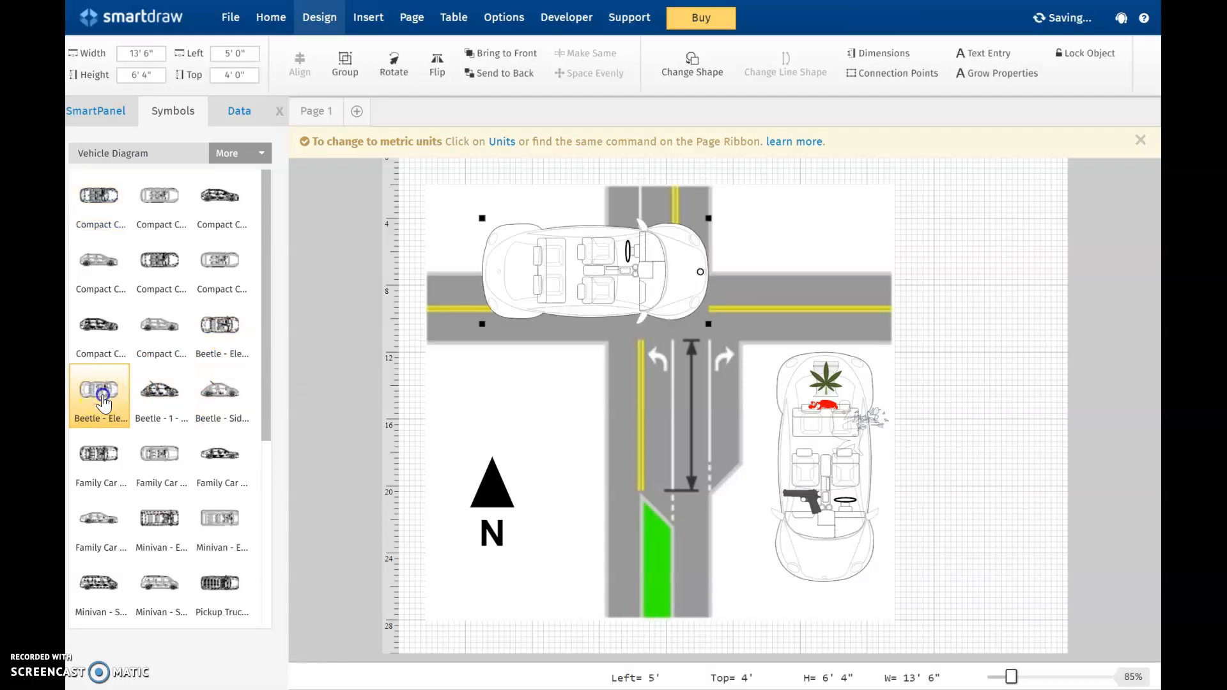
{"action": "left_click", "coordinate": [103, 402]}
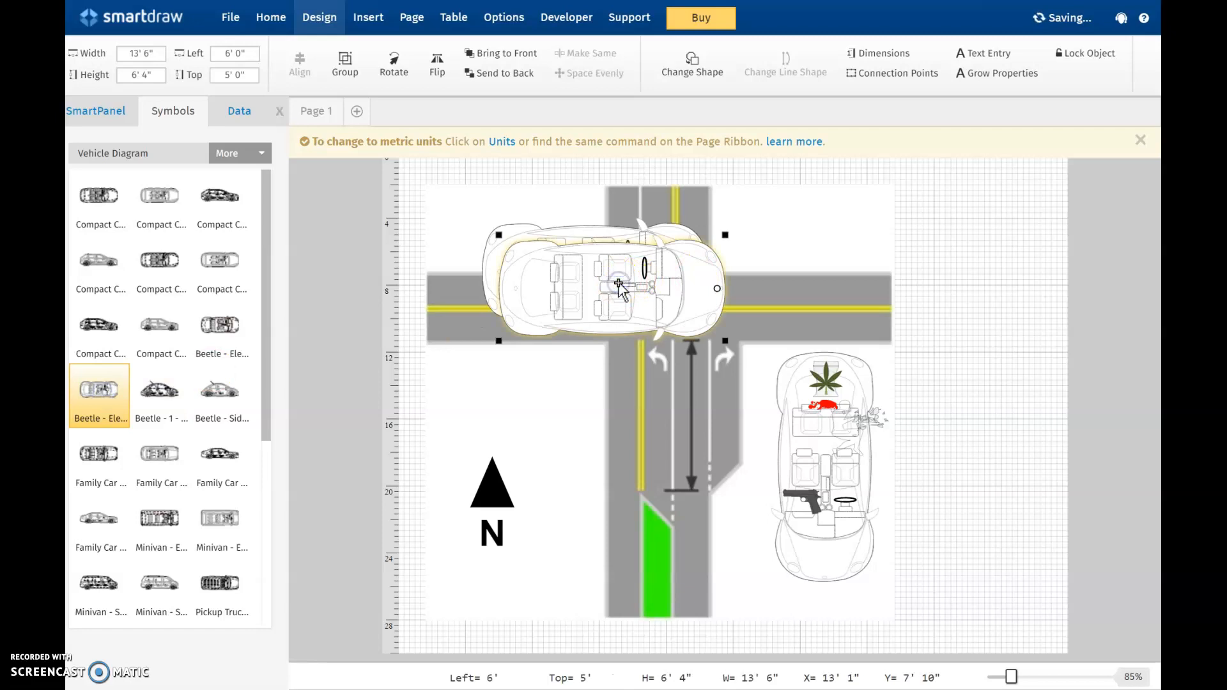
{"action": "key", "text": "Delete"}
{"action": "left_click", "coordinate": [619, 285]}
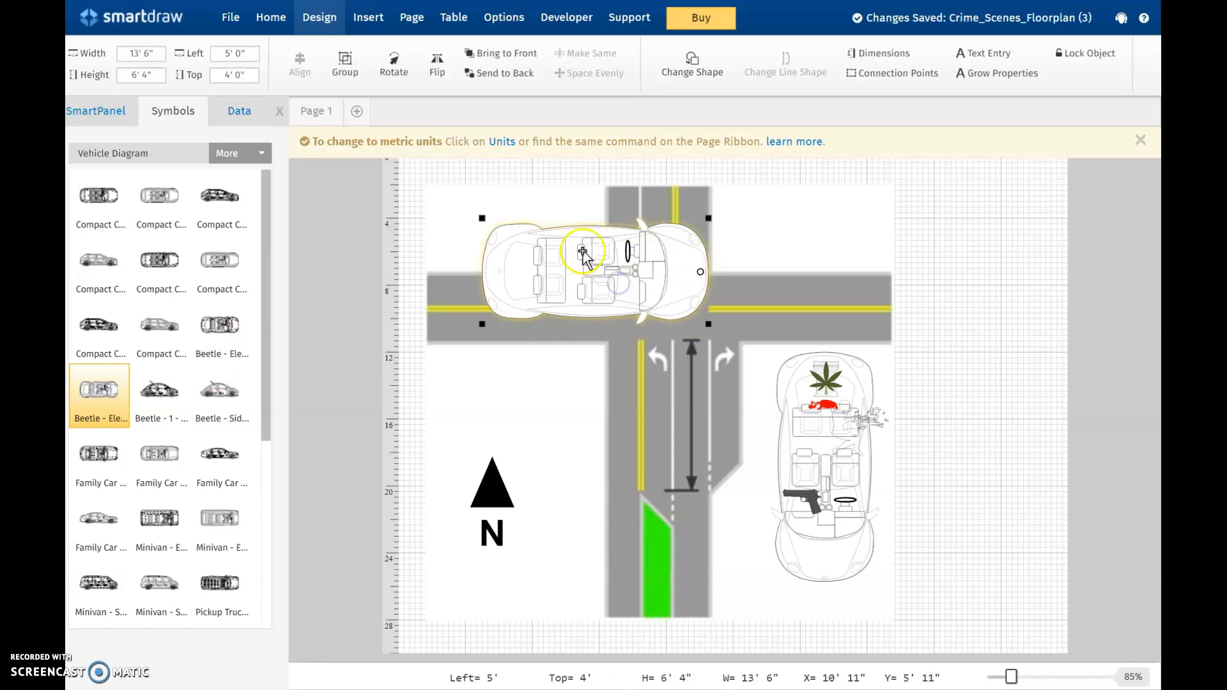
Step: Shrink the new Beetle to about 4 ft 3 in by 2 ft, place it on the intersection's north road and rotate it 270°
{"action": "left_click_drag", "start_coordinate": [708, 218], "coordinate": [609, 246]}
{"action": "left_click", "coordinate": [394, 63]}
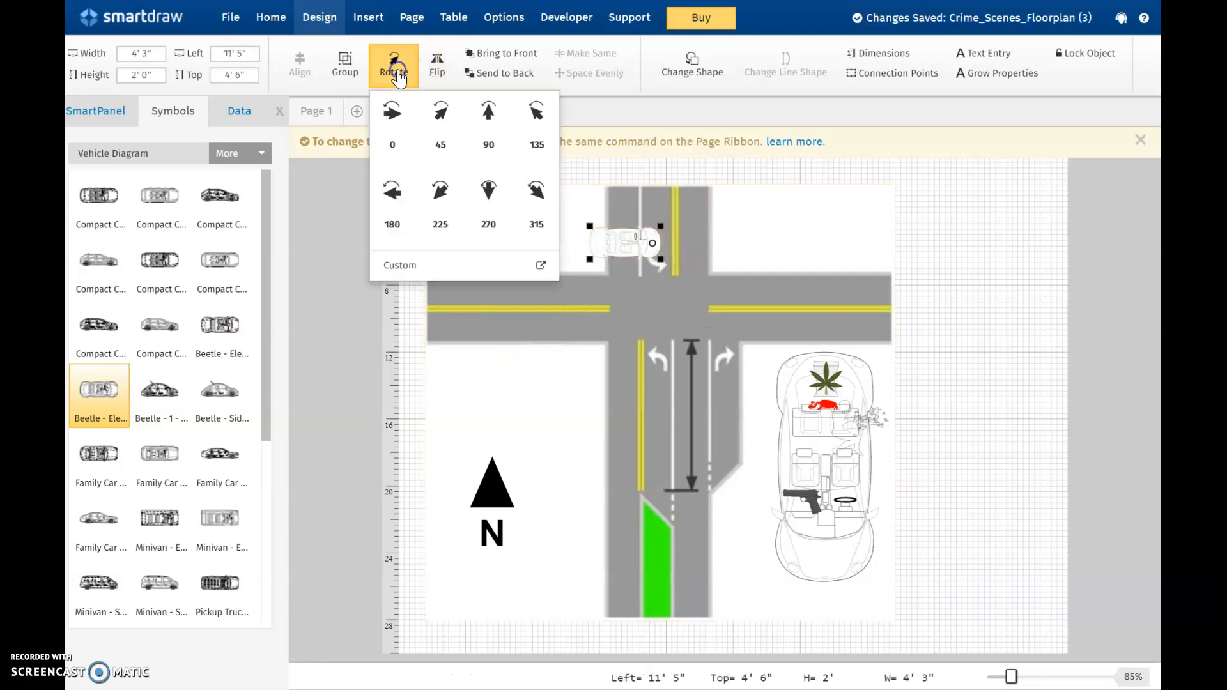
{"action": "left_click", "coordinate": [473, 196]}
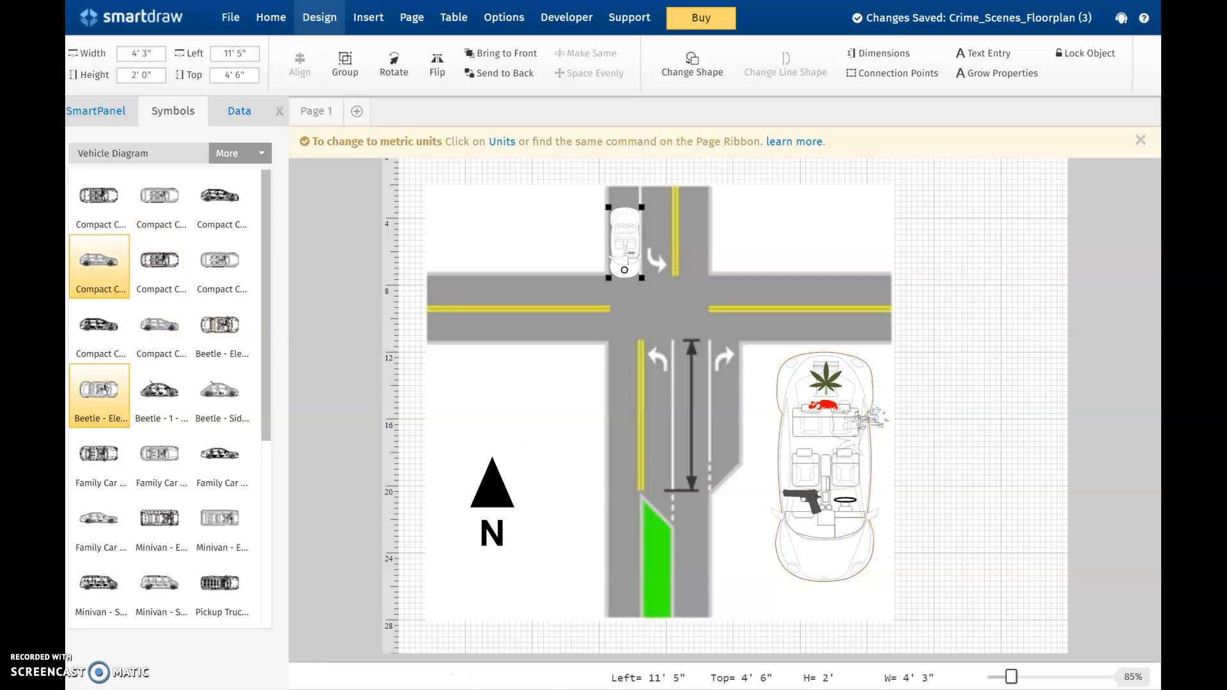
{"action": "mouse_move", "coordinate": [78, 223]}
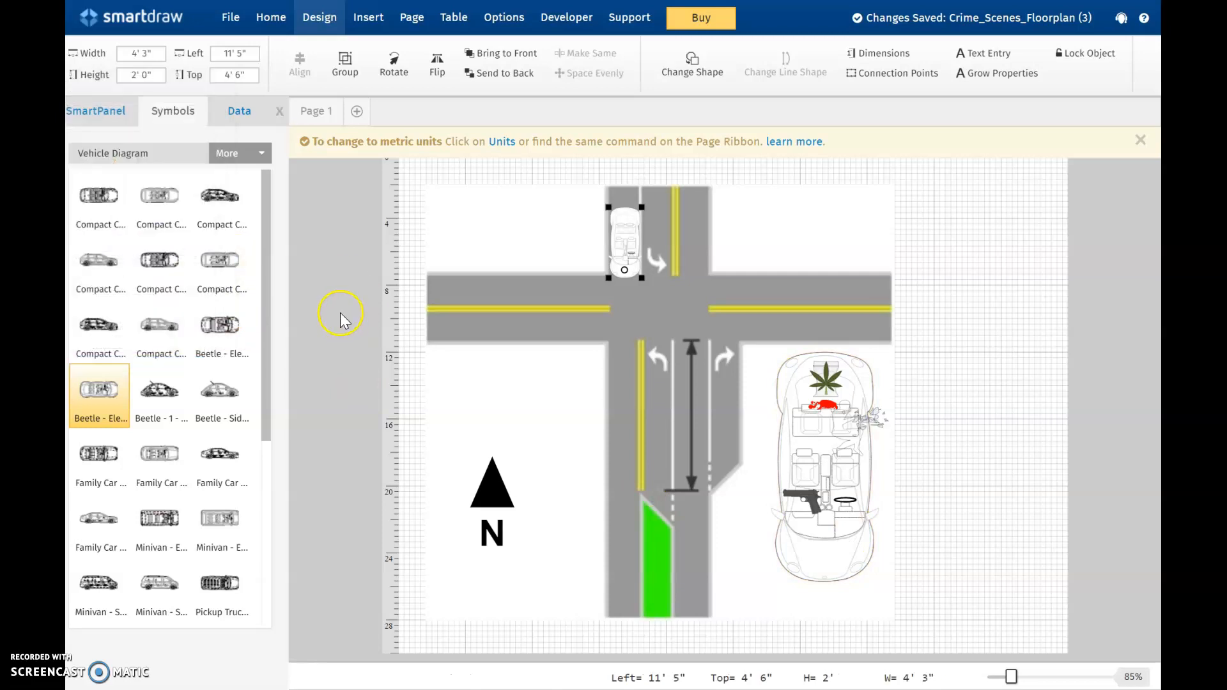
{"action": "left_click", "coordinate": [233, 19]}
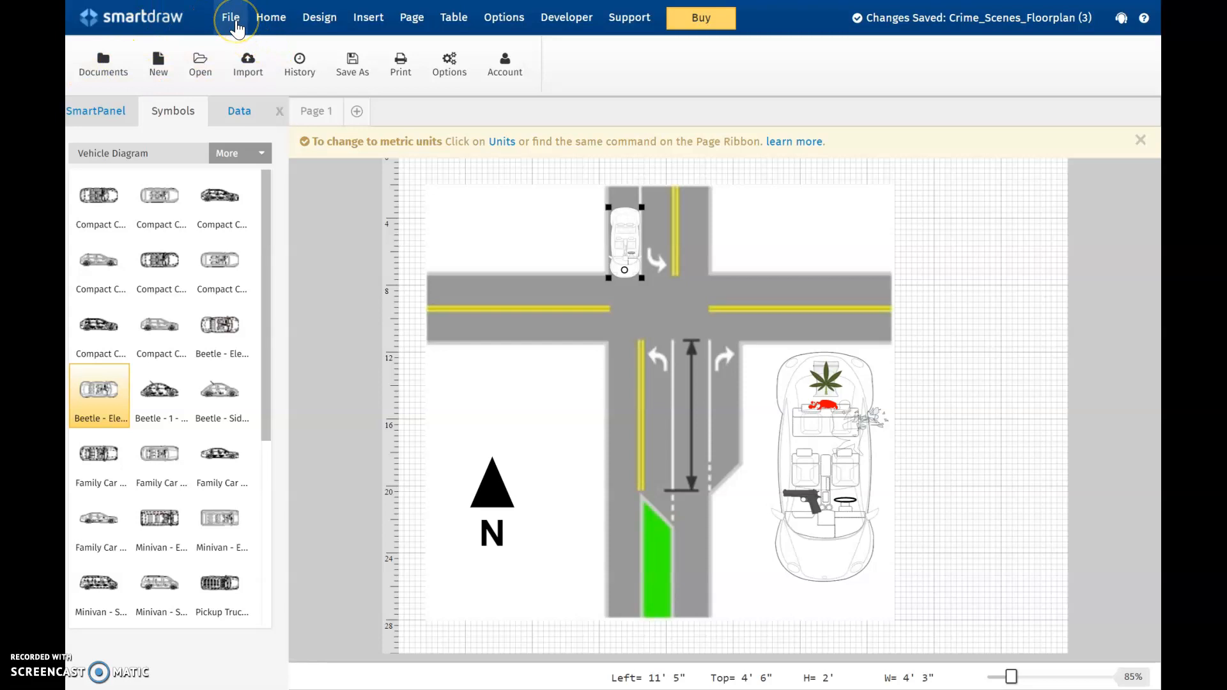
{"action": "left_click", "coordinate": [270, 24]}
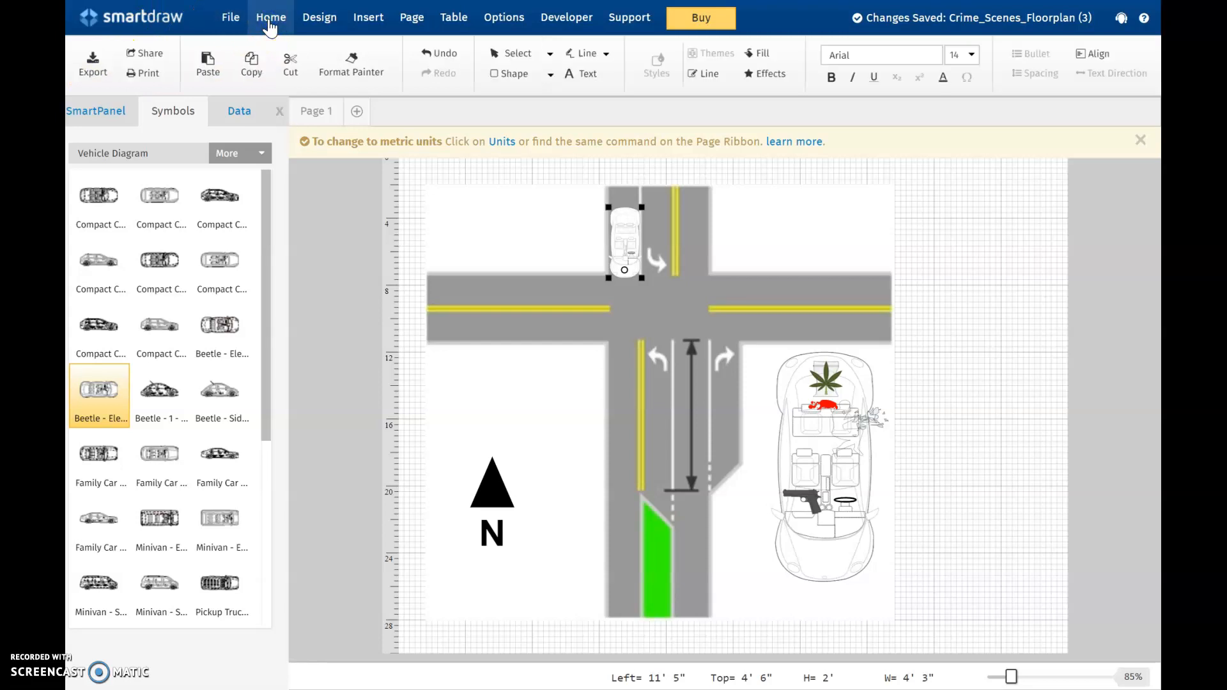
{"action": "left_click", "coordinate": [104, 75]}
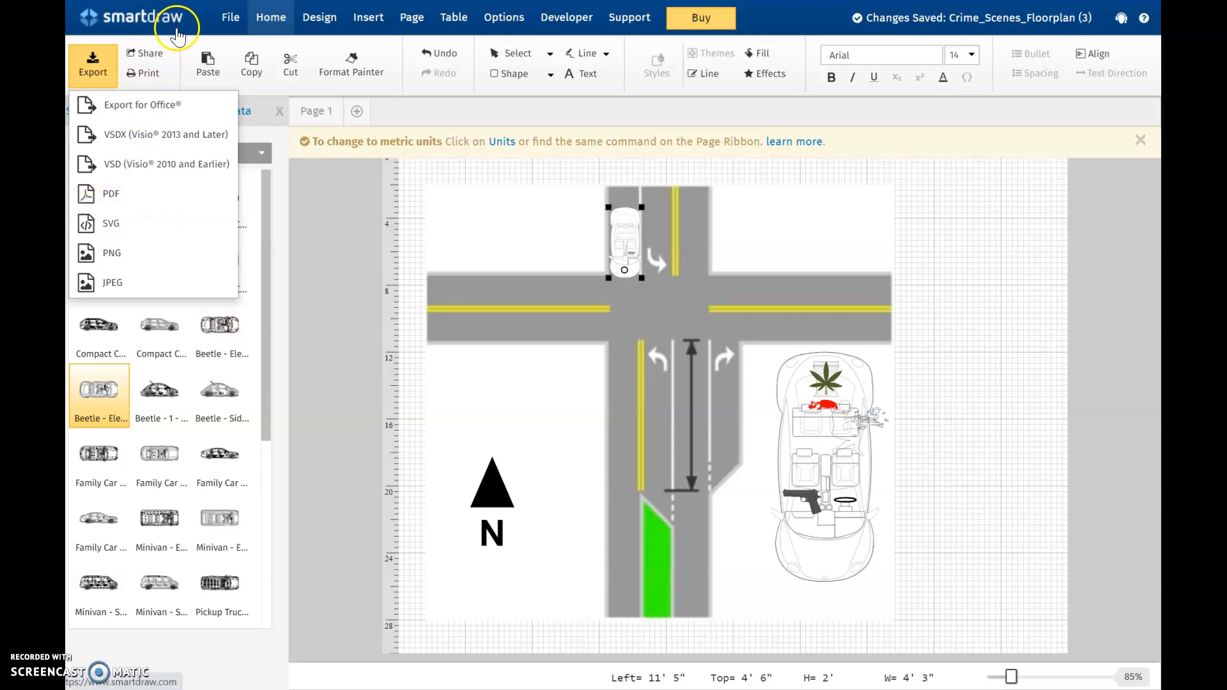
{"action": "left_click", "coordinate": [225, 28]}
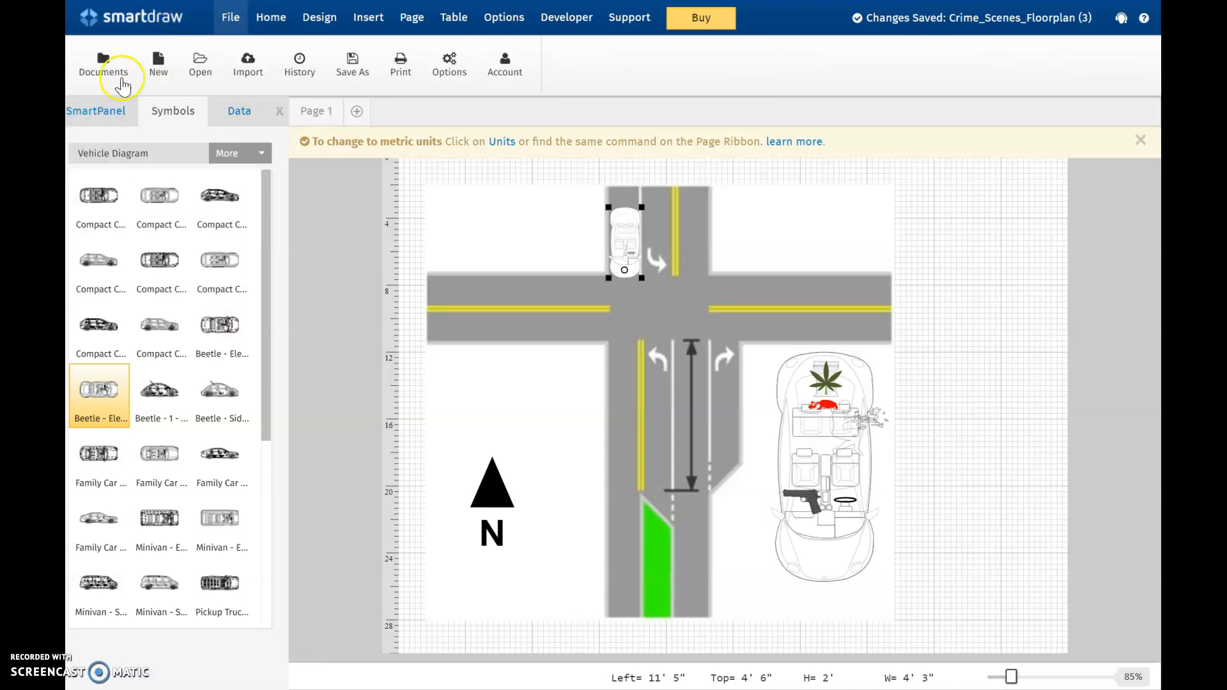
{"action": "left_click", "coordinate": [87, 113]}
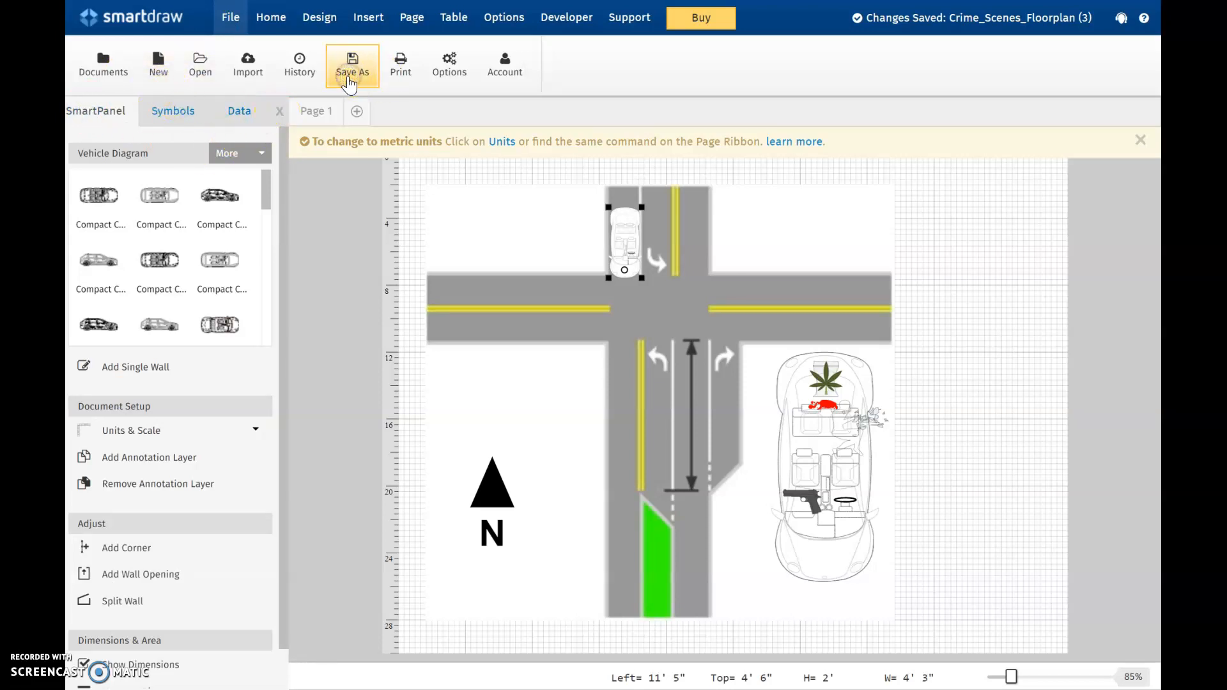
Step: Save the diagram as a SmartDraw document named "Crime Scene Assignment 1"
{"action": "left_click", "coordinate": [349, 76]}
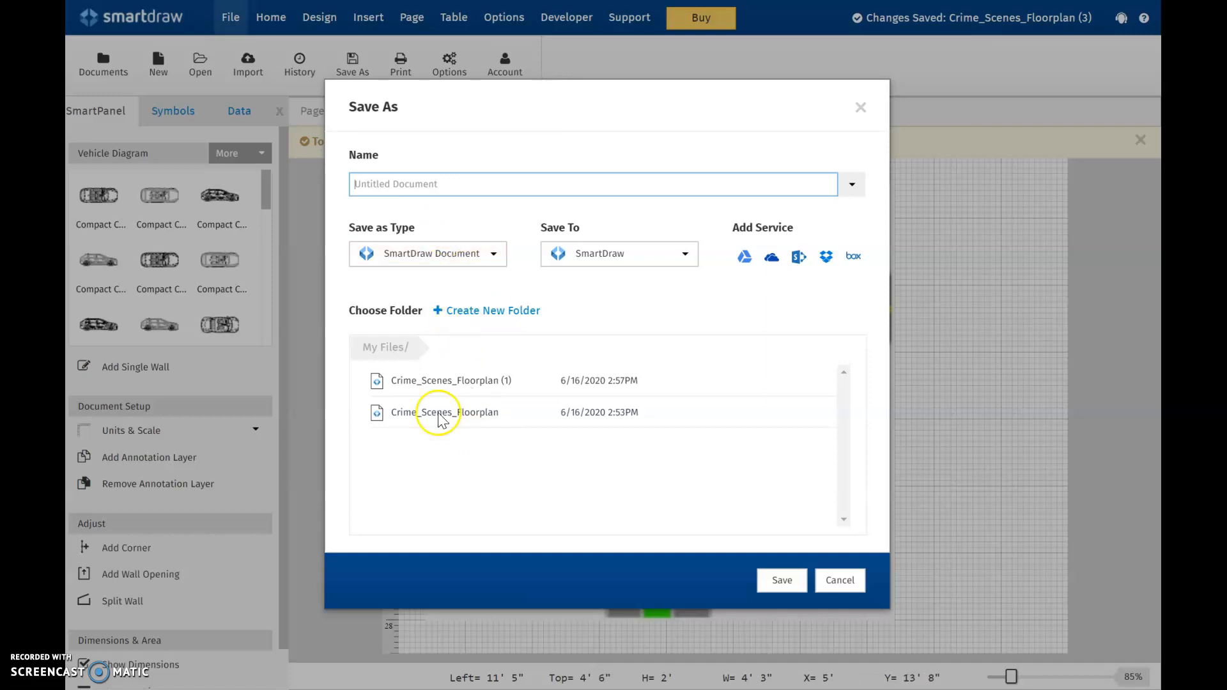
{"action": "left_click", "coordinate": [568, 186]}
{"action": "type", "text": "Crim"}
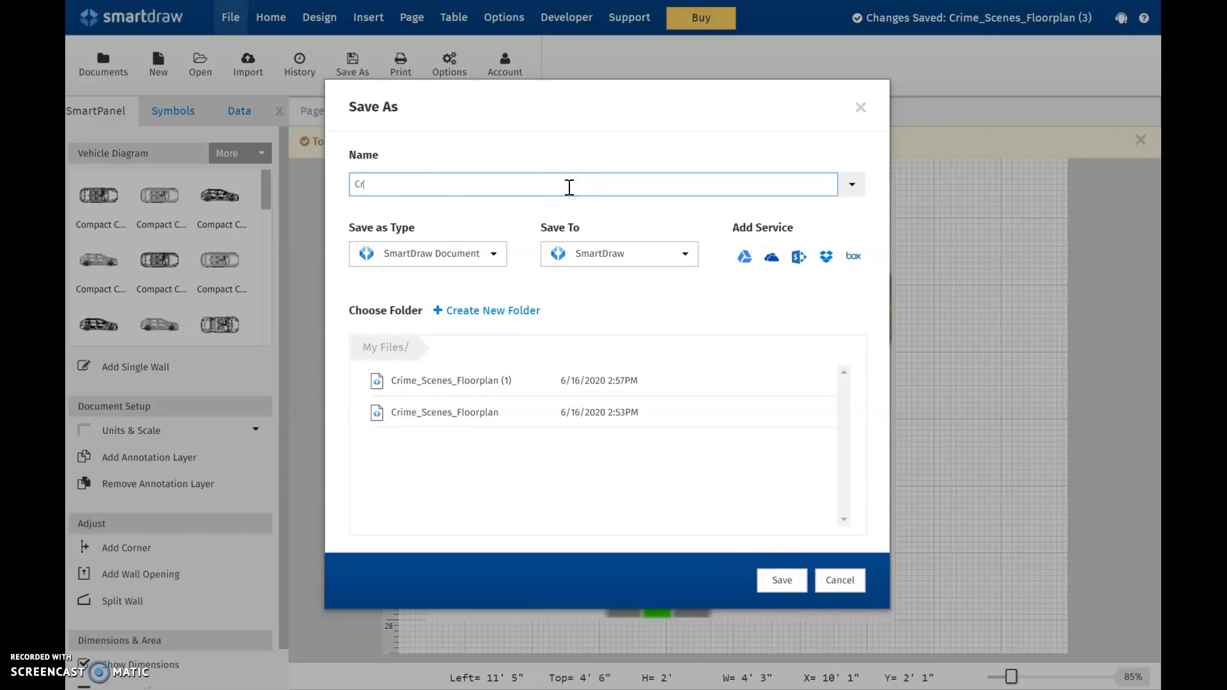
{"action": "type", "text": "e Scene Assume"}
{"action": "key", "text": "BackSpace"}
{"action": "key", "text": "BackSpace"}
{"action": "type", "text": "ignment 1"}
{"action": "left_click", "coordinate": [783, 581]}
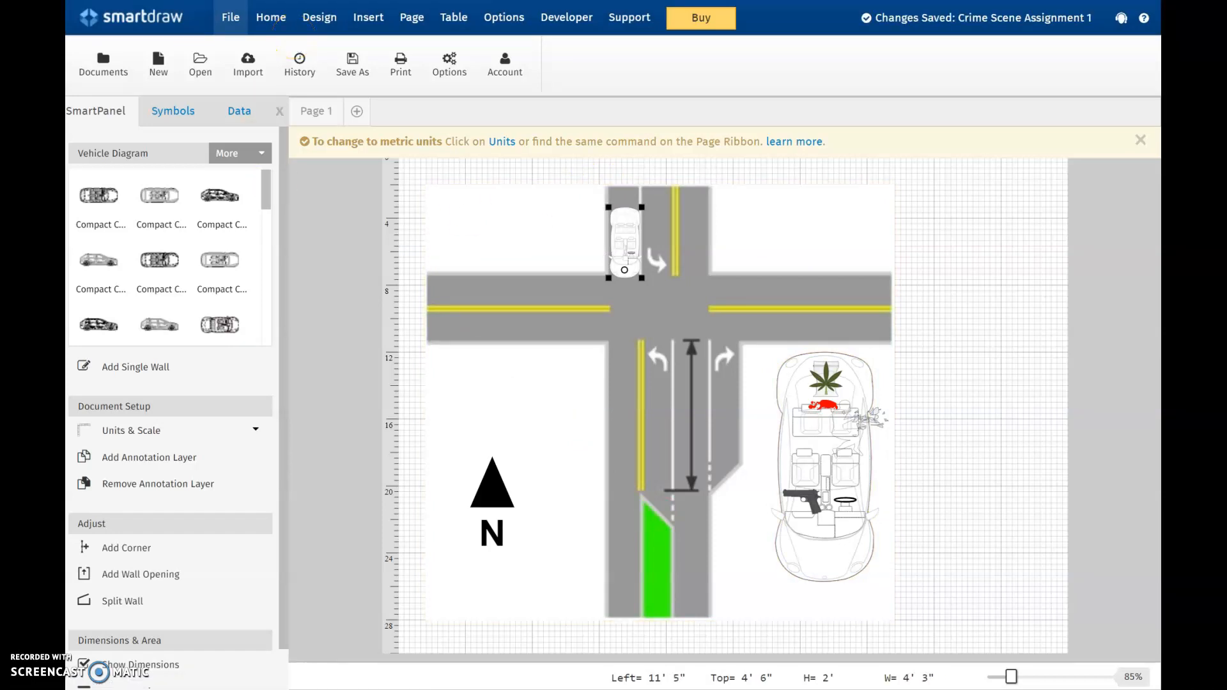
Step: Switch to the Word document with the Demonstrative Exhibit Exercise
{"action": "mouse_move", "coordinate": [46, 221]}
{"action": "left_click", "coordinate": [112, 294]}
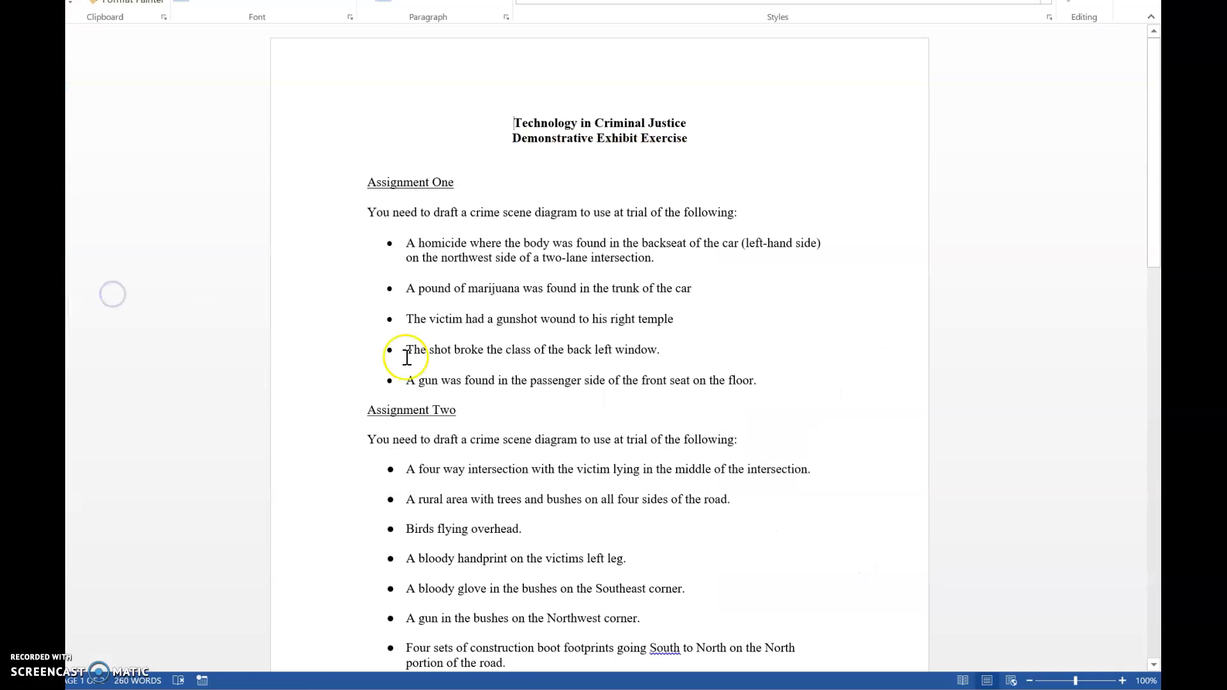